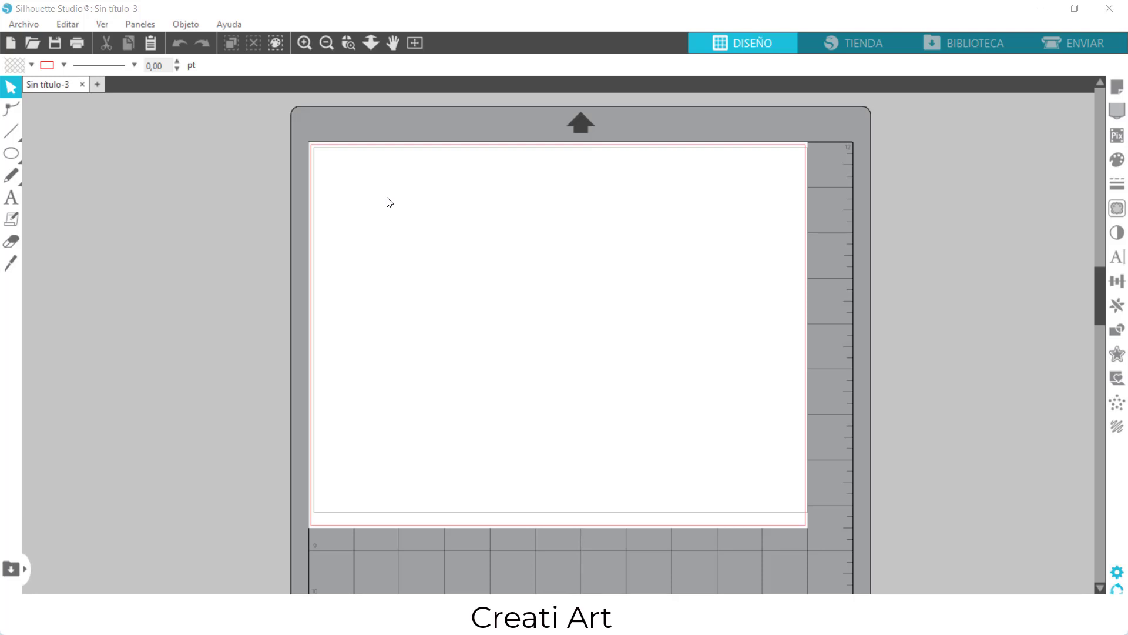
Step: Open the bag template file Molde bolsa
{"action": "left_click", "coordinate": [37, 23]}
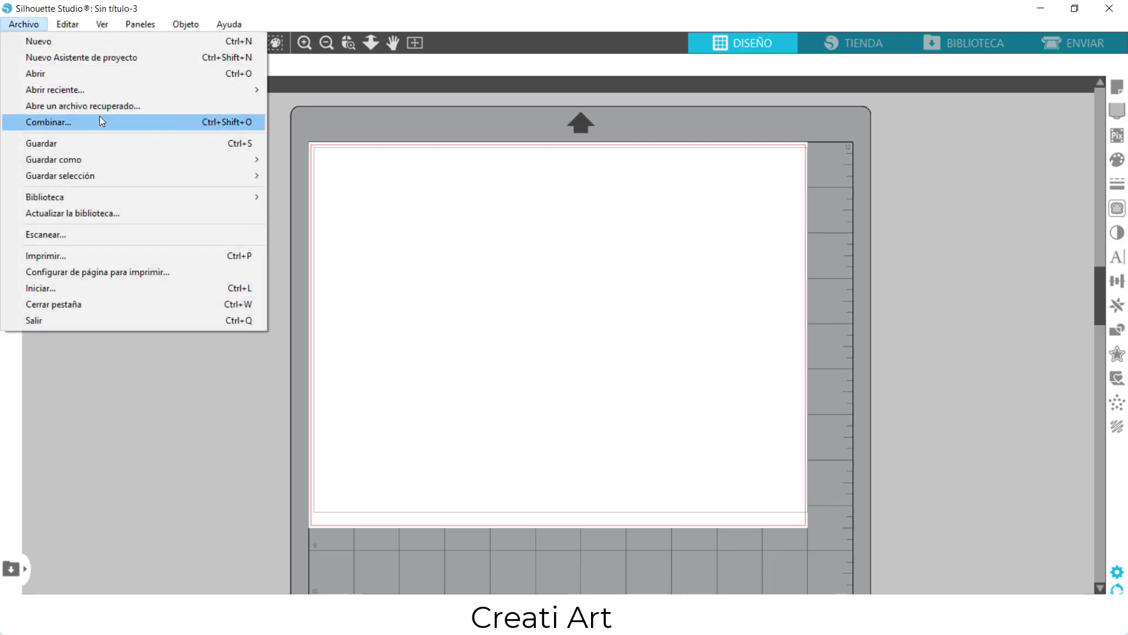
{"action": "left_click", "coordinate": [74, 73]}
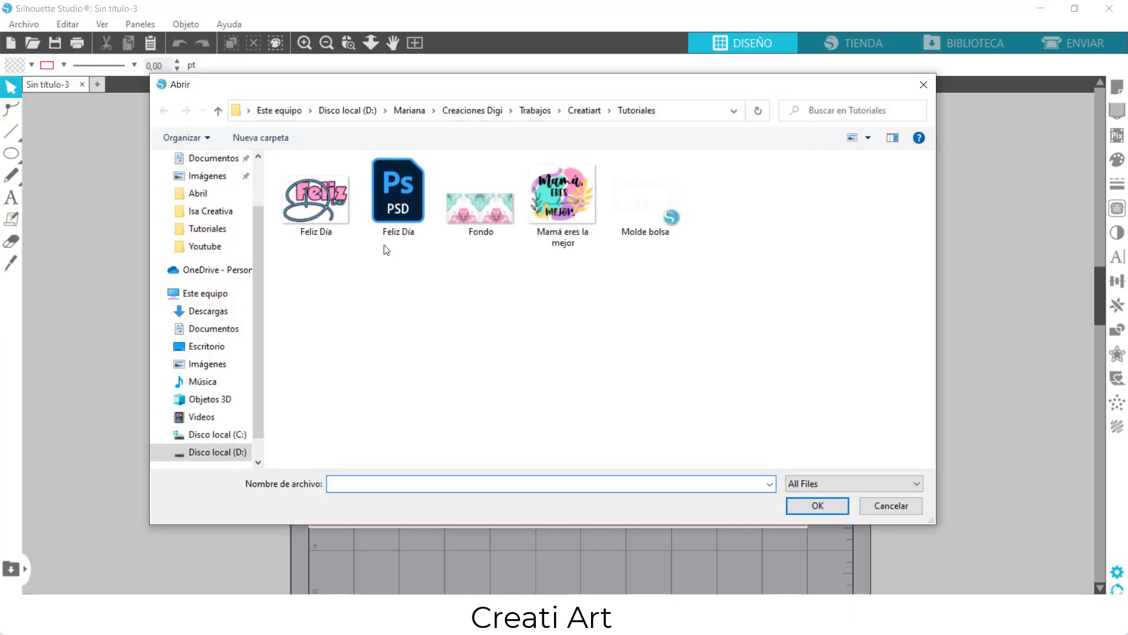
{"action": "double_click", "coordinate": [665, 205]}
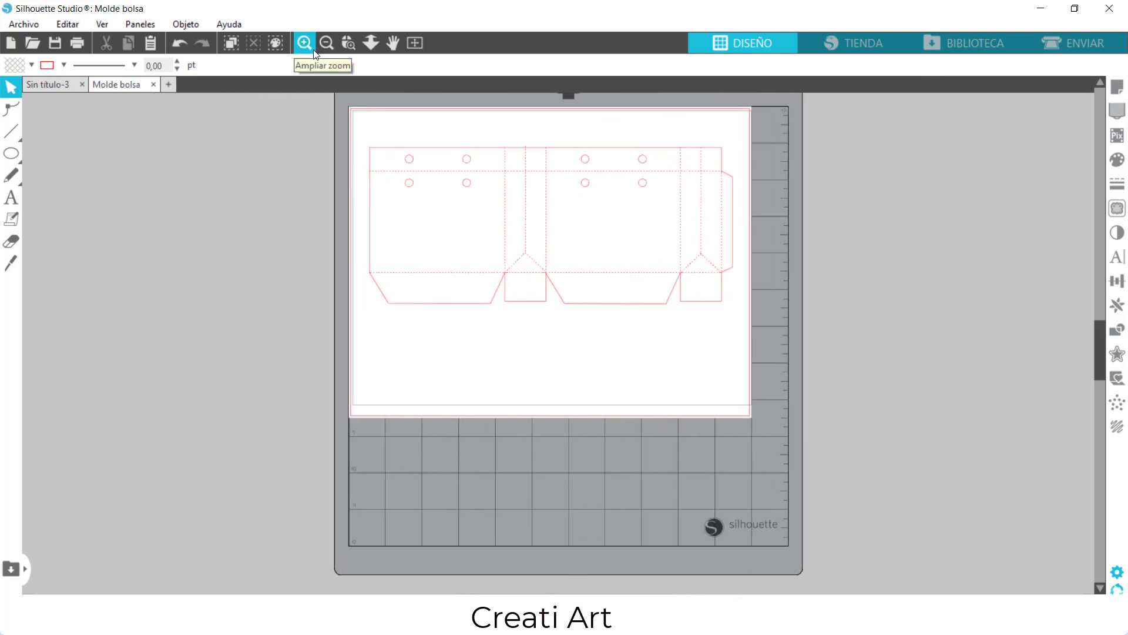
Step: Merge the Fondo floral background image into the bag template document
{"action": "left_click", "coordinate": [24, 25]}
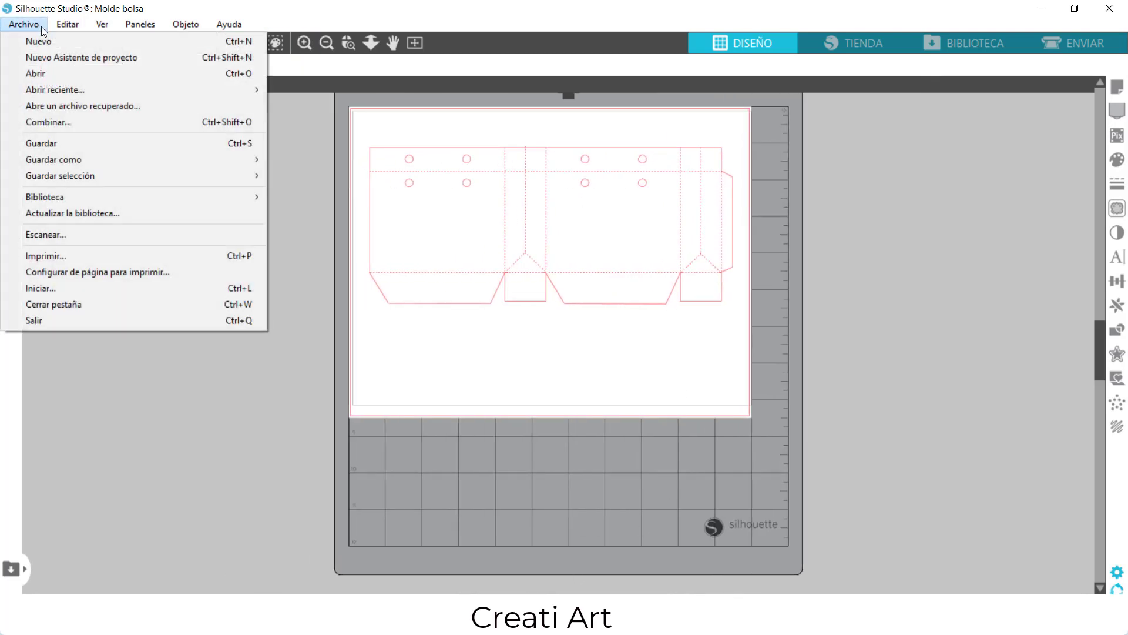
{"action": "left_click", "coordinate": [71, 122]}
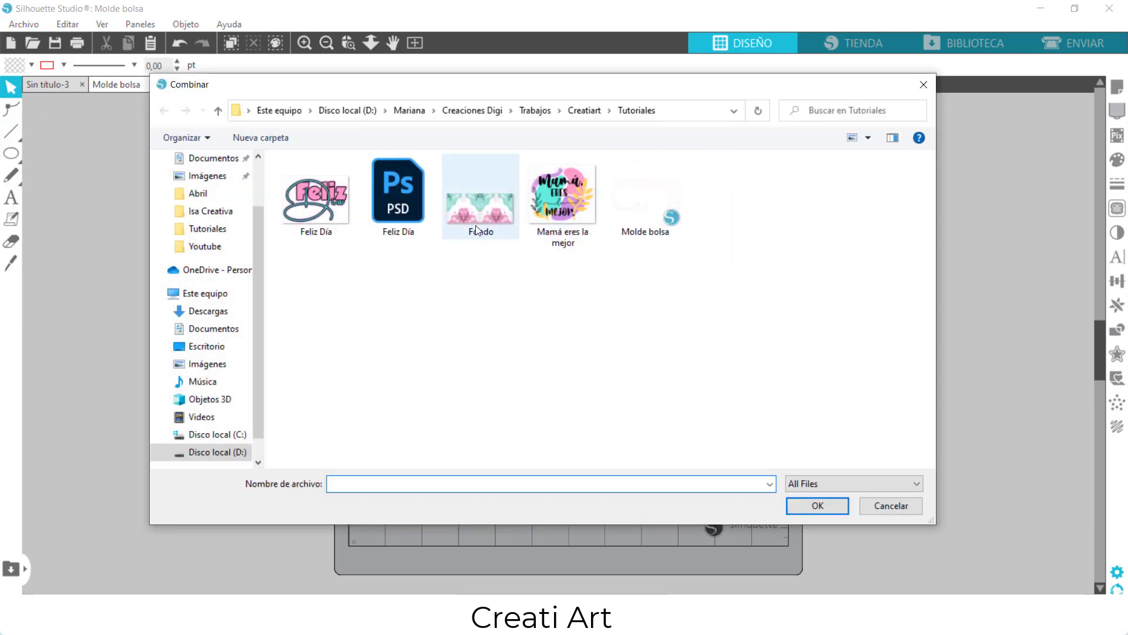
{"action": "double_click", "coordinate": [477, 230]}
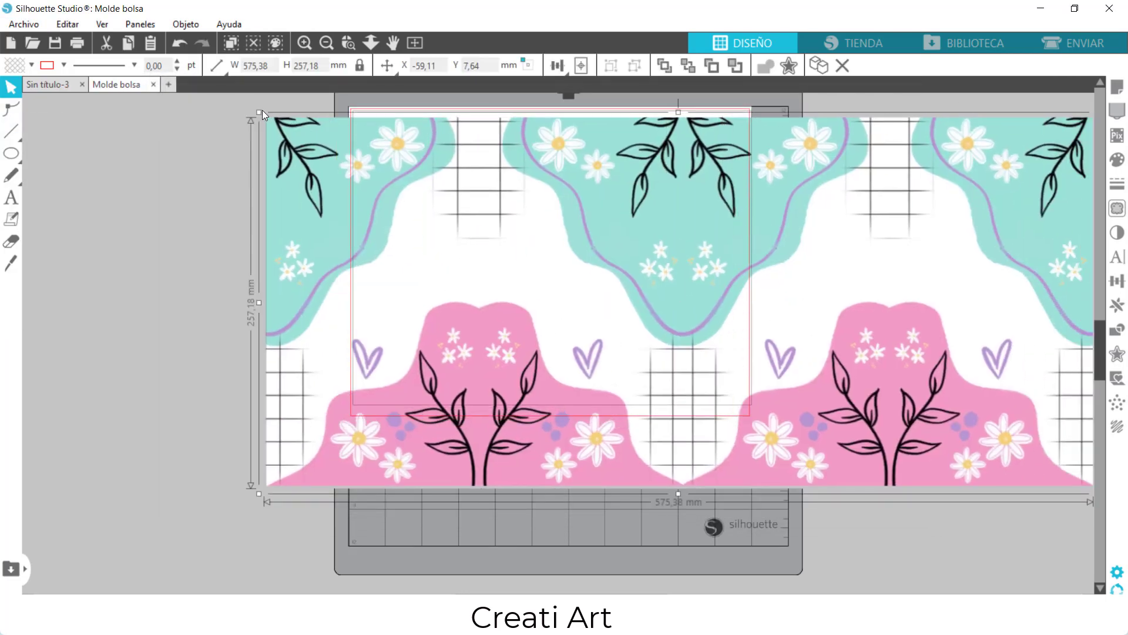
Step: Scale the floral background down to about 308 mm wide and position it over the bag template
{"action": "left_click_drag", "start_coordinate": [262, 110], "coordinate": [566, 250]}
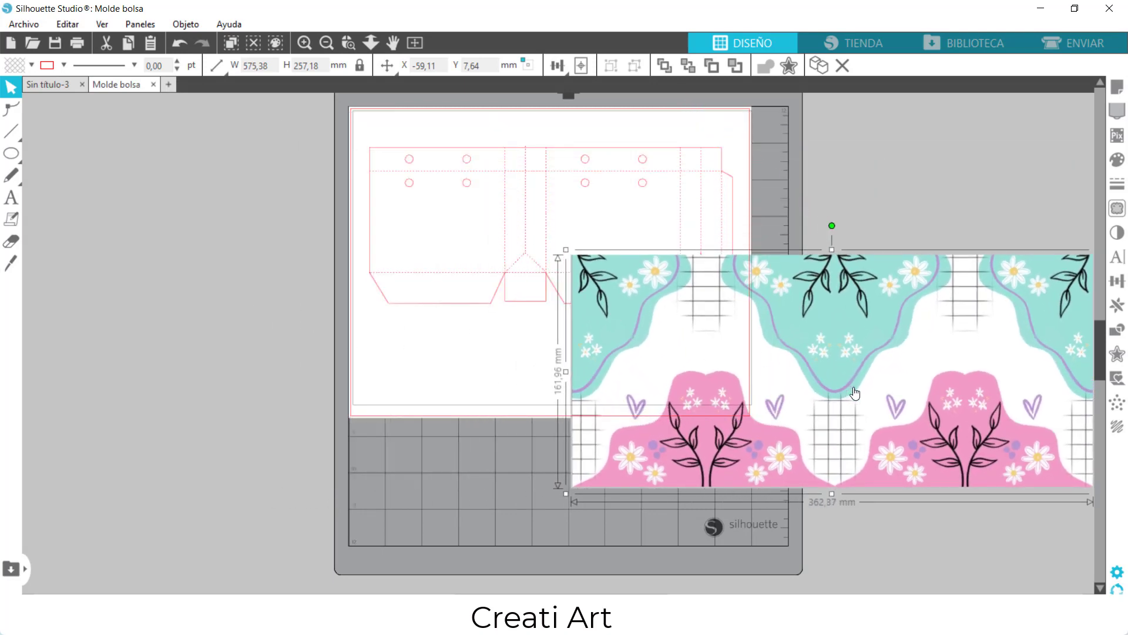
{"action": "left_click_drag", "start_coordinate": [855, 393], "coordinate": [629, 272]}
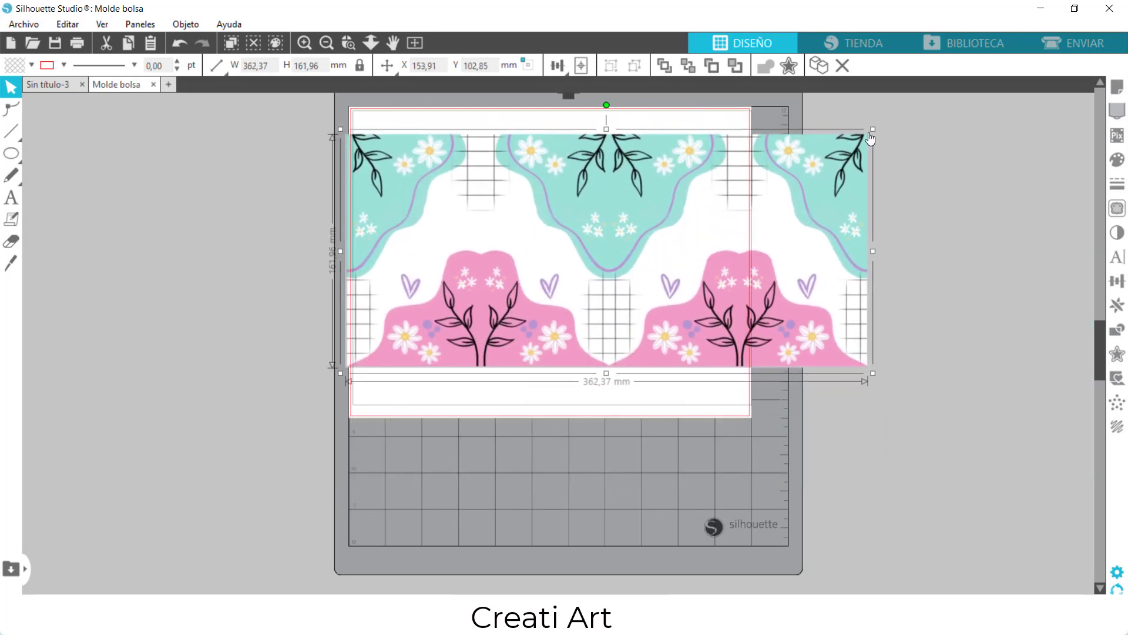
{"action": "left_click_drag", "start_coordinate": [871, 135], "coordinate": [793, 166]}
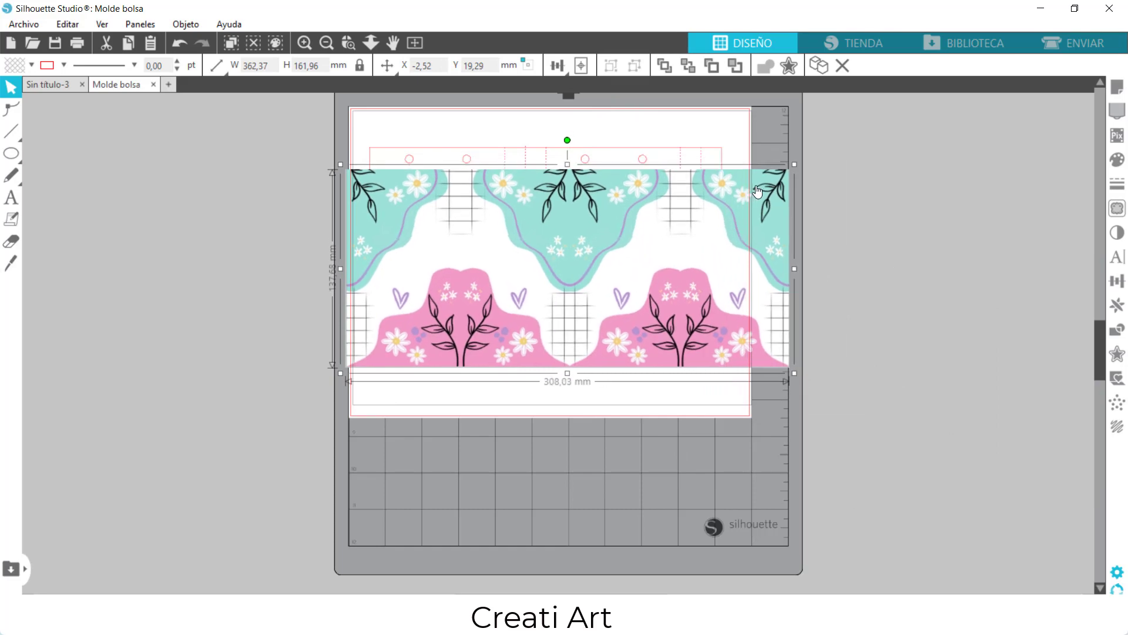
{"action": "left_click_drag", "start_coordinate": [750, 201], "coordinate": [736, 171]}
Step: Send the floral background behind the bag template lines and nudge it slightly up over the template
{"action": "right_click", "coordinate": [736, 171]}
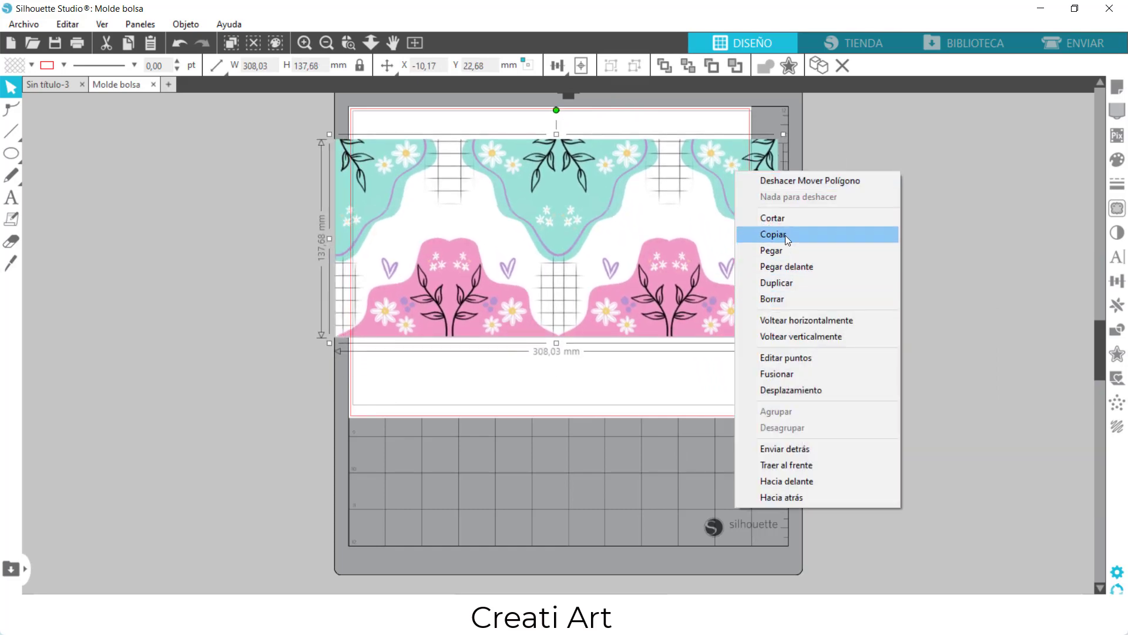
{"action": "right_click", "coordinate": [757, 148]}
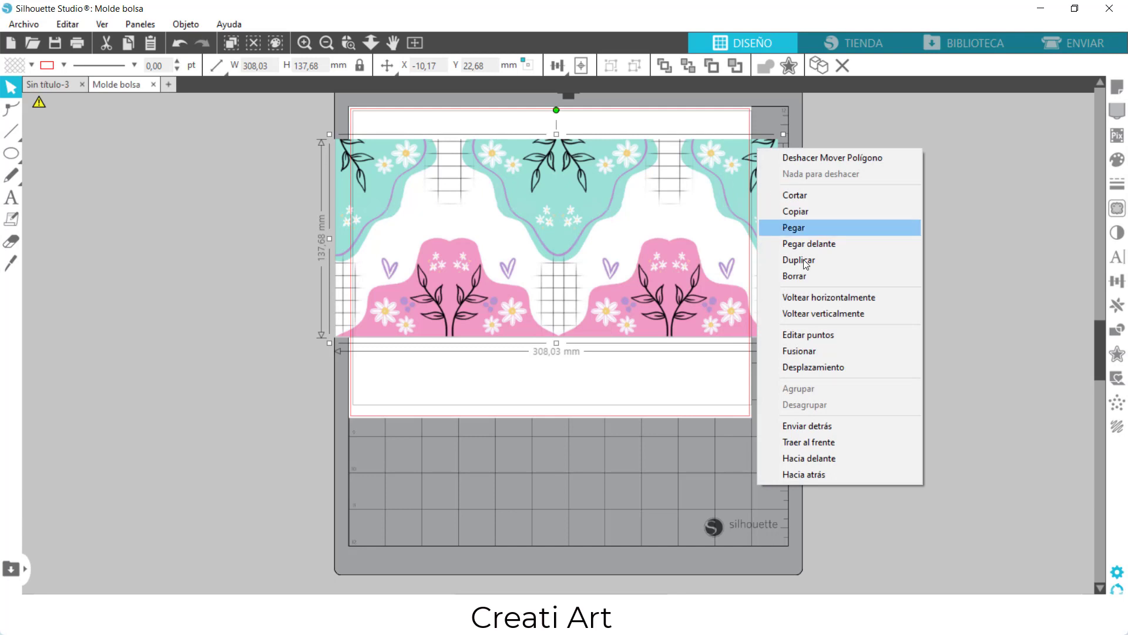
{"action": "left_click", "coordinate": [848, 425]}
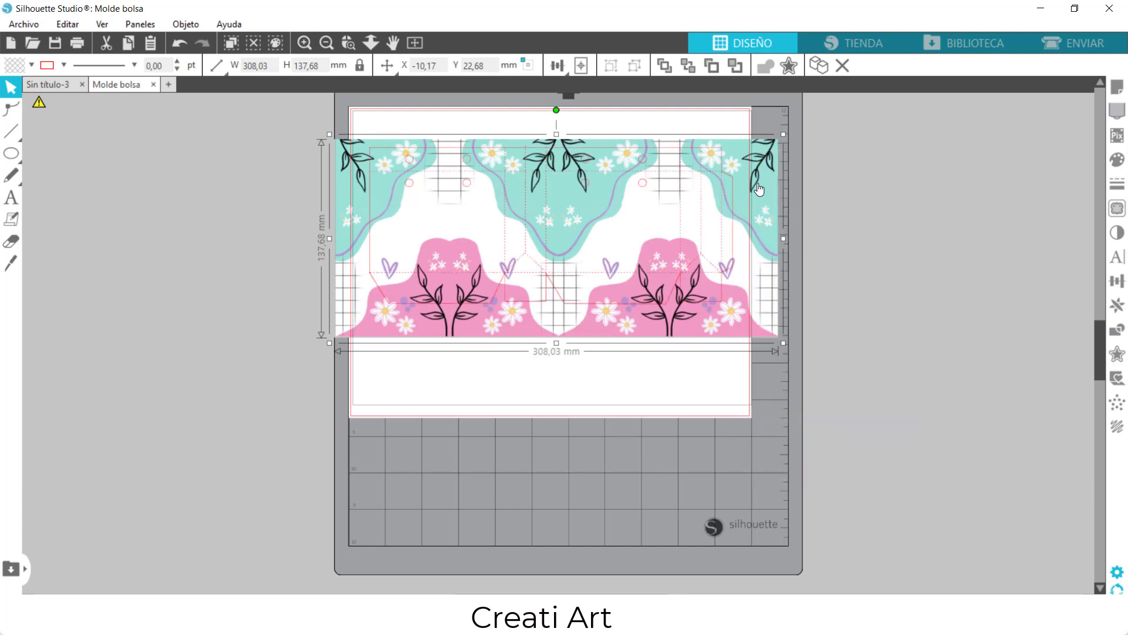
{"action": "left_click_drag", "start_coordinate": [759, 188], "coordinate": [750, 179]}
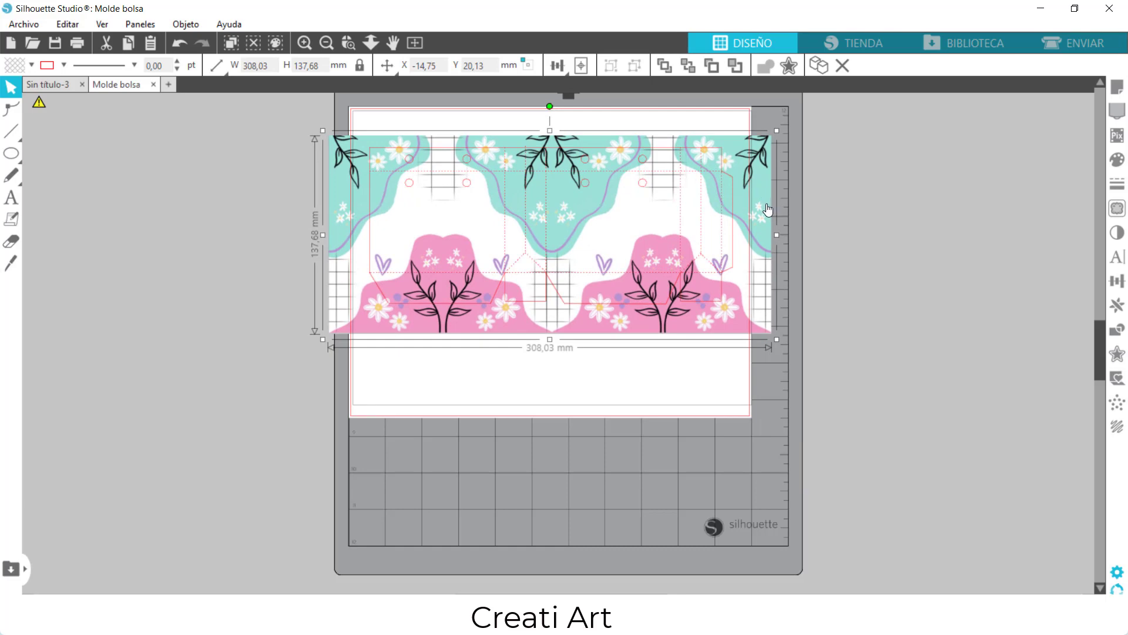
{"action": "left_click", "coordinate": [855, 234]}
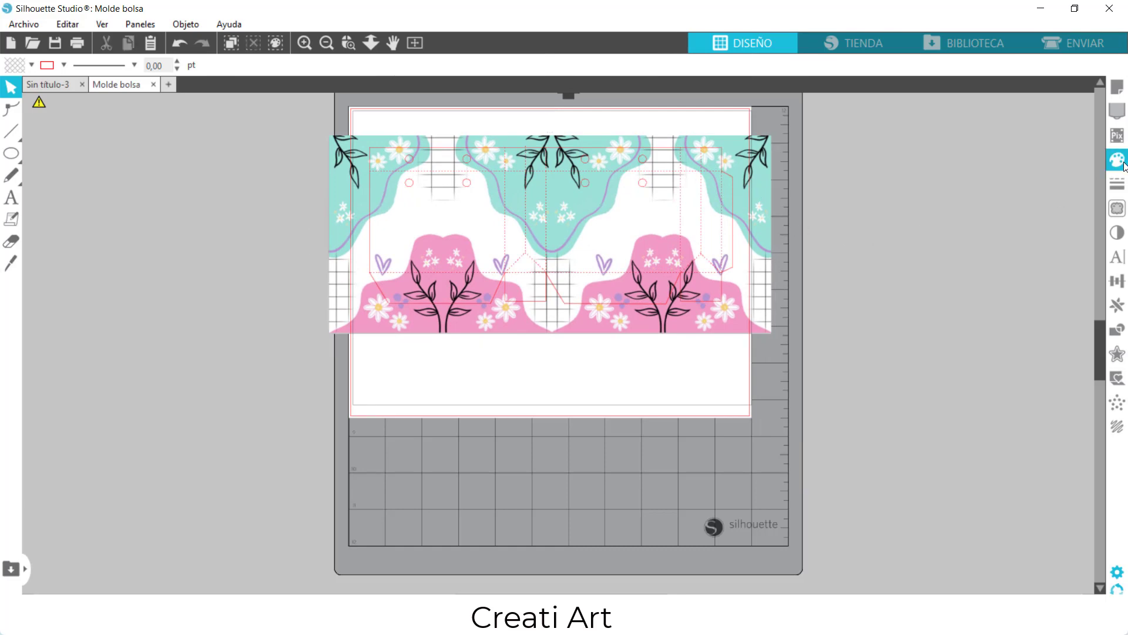
Step: Turn on the registration marks in the page setup
{"action": "left_click", "coordinate": [1117, 88]}
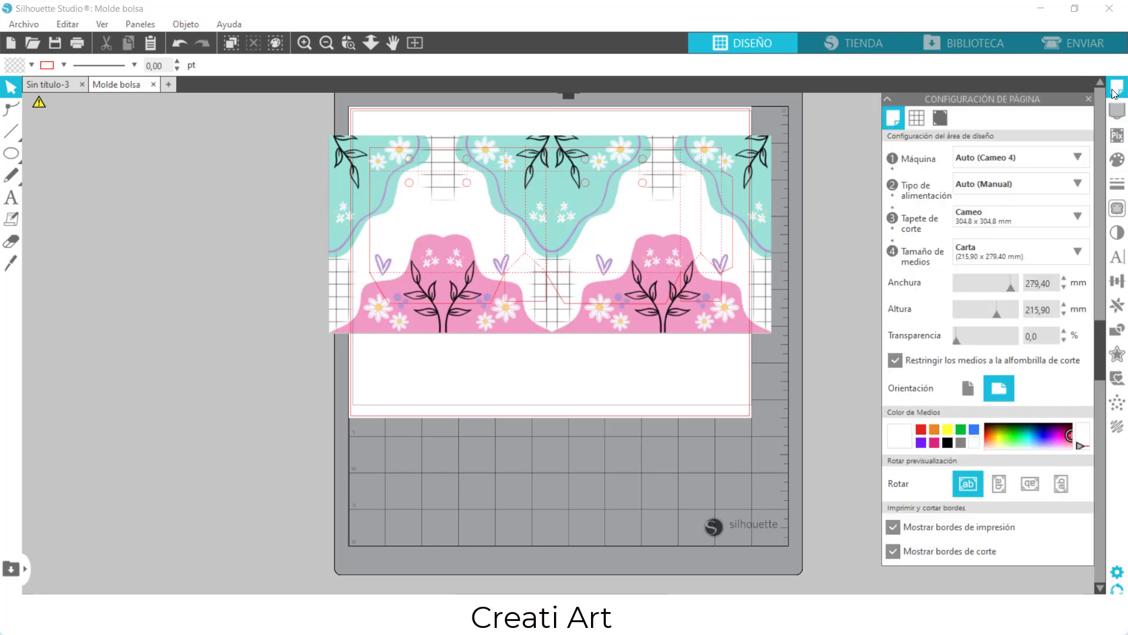
{"action": "left_click", "coordinate": [944, 122]}
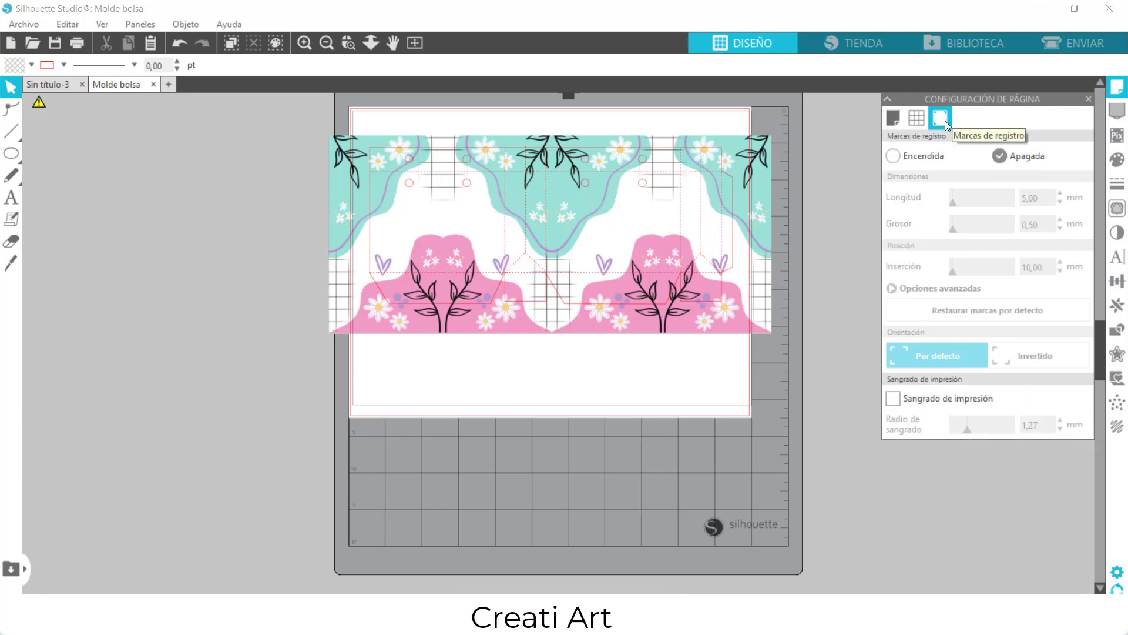
{"action": "left_click", "coordinate": [896, 157]}
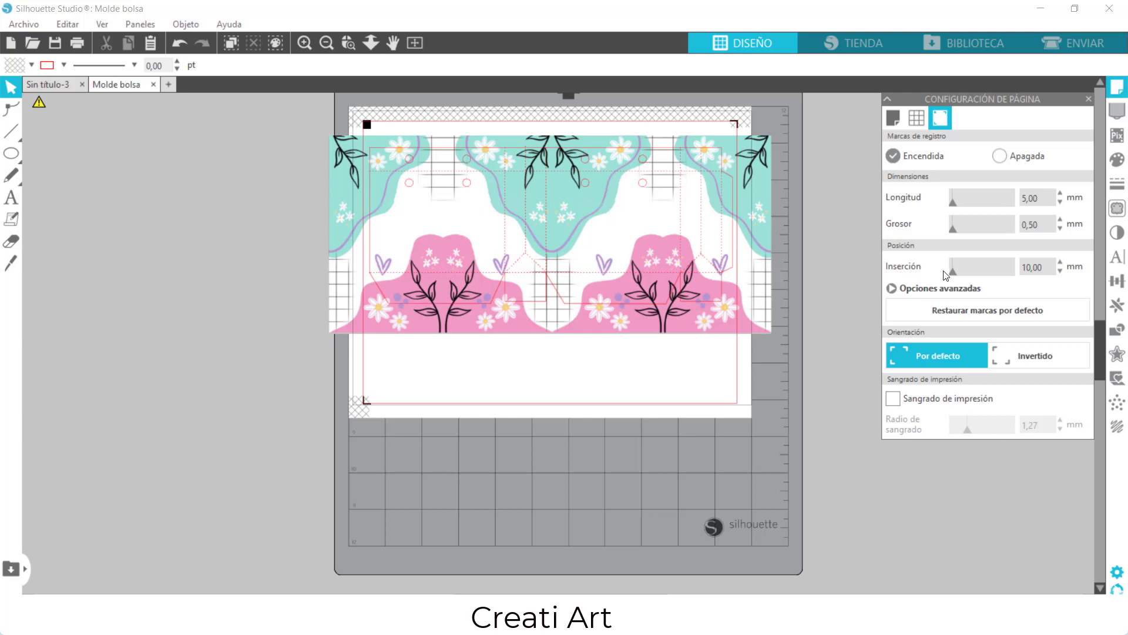
{"action": "mouse_move", "coordinate": [1052, 98]}
{"action": "left_mouse_down"}
{"action": "mouse_move", "coordinate": [869, 147]}
{"action": "mouse_move", "coordinate": [787, 116]}
{"action": "mouse_move", "coordinate": [921, 126]}
{"action": "mouse_move", "coordinate": [1043, 112]}
{"action": "left_mouse_up"}
Step: Shrink the floral background from opposite corners to about 269 by 120 mm so that it just covers the bag template
{"action": "left_click", "coordinate": [773, 167]}
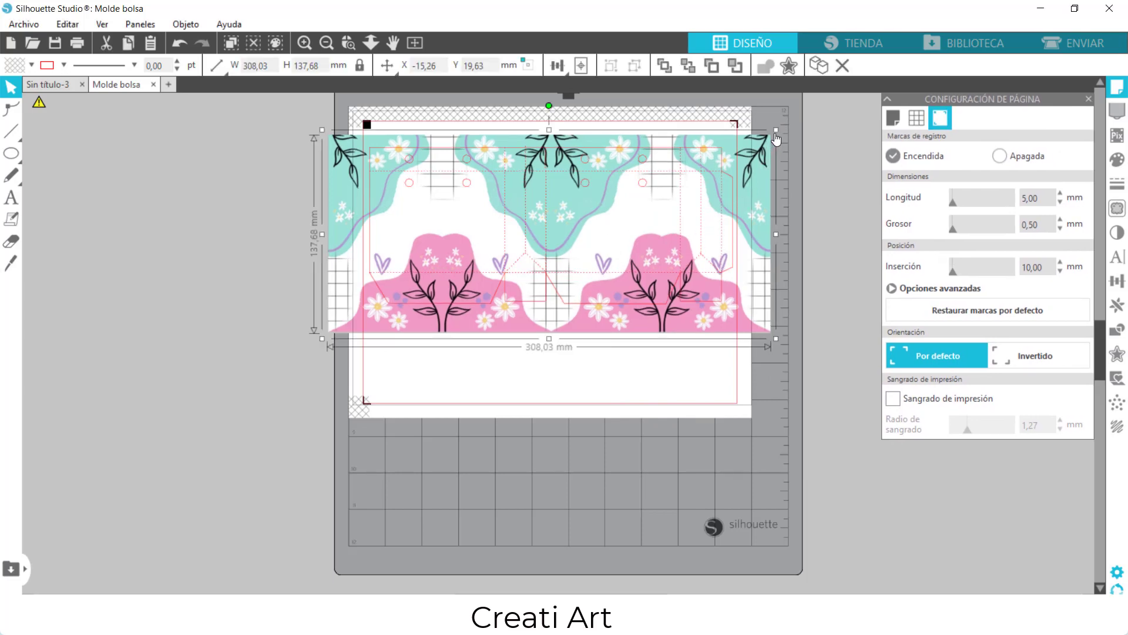
{"action": "left_click_drag", "start_coordinate": [774, 130], "coordinate": [755, 141]}
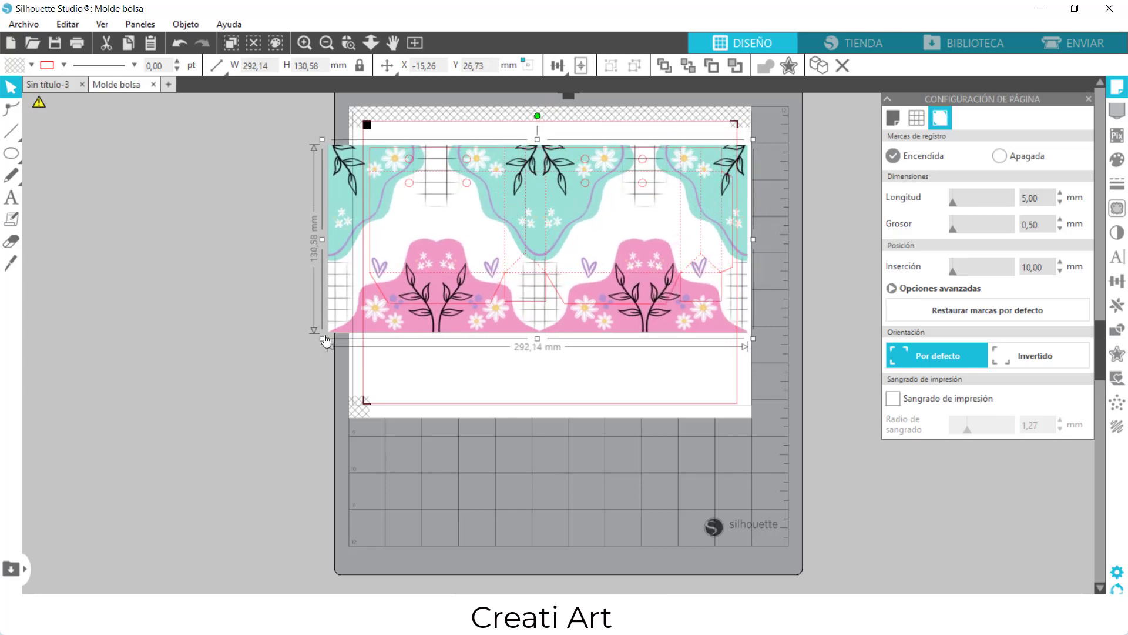
{"action": "left_click_drag", "start_coordinate": [318, 340], "coordinate": [354, 323]}
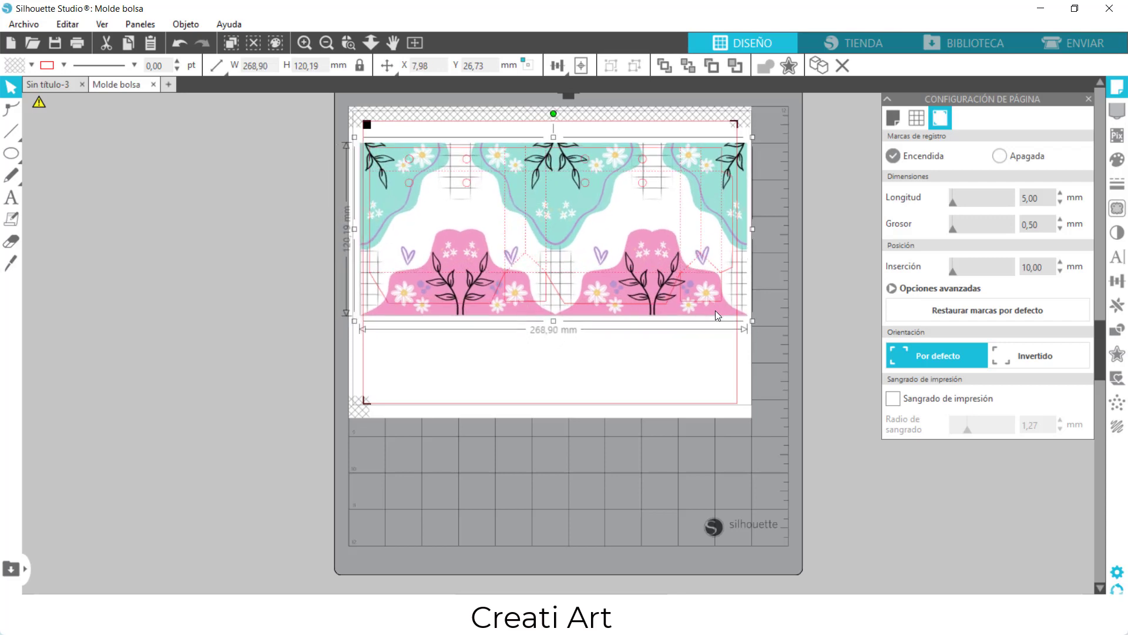
{"action": "left_click", "coordinate": [239, 221]}
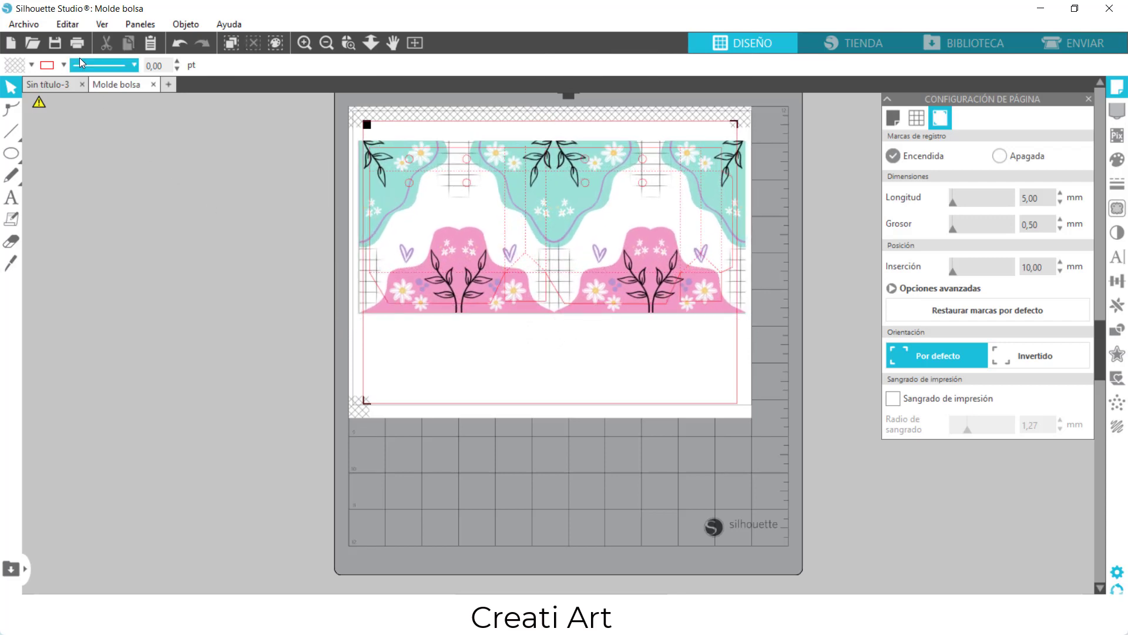
Step: Merge the Mamá eres la mejor image, scale it to about 50 mm wide and place it in the blank area below the background
{"action": "left_click", "coordinate": [36, 28]}
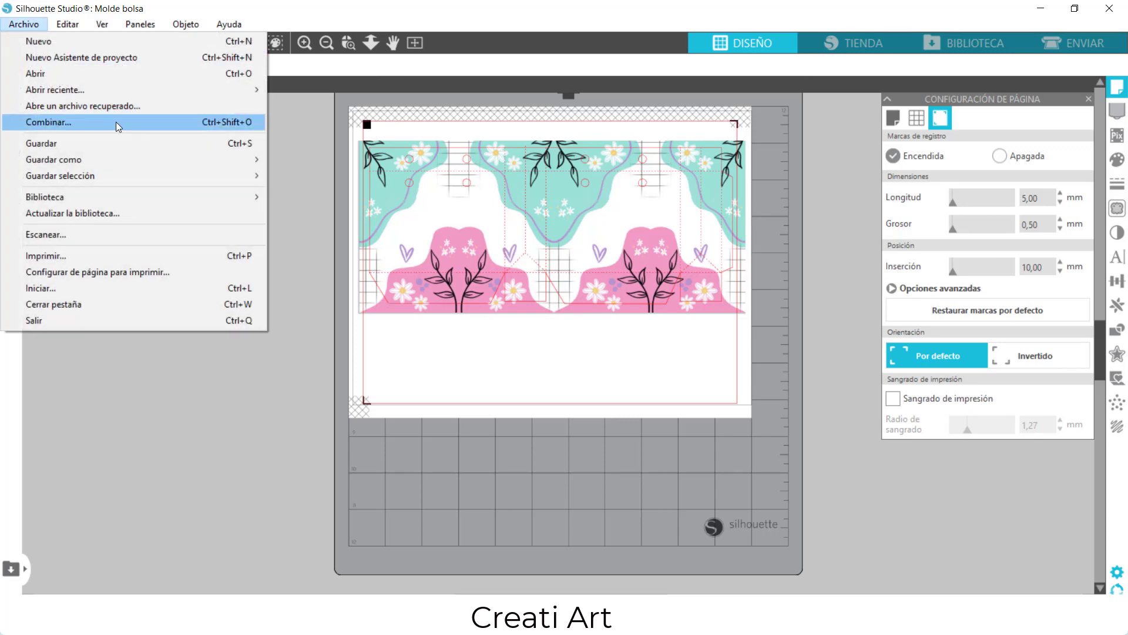
{"action": "left_click", "coordinate": [115, 121]}
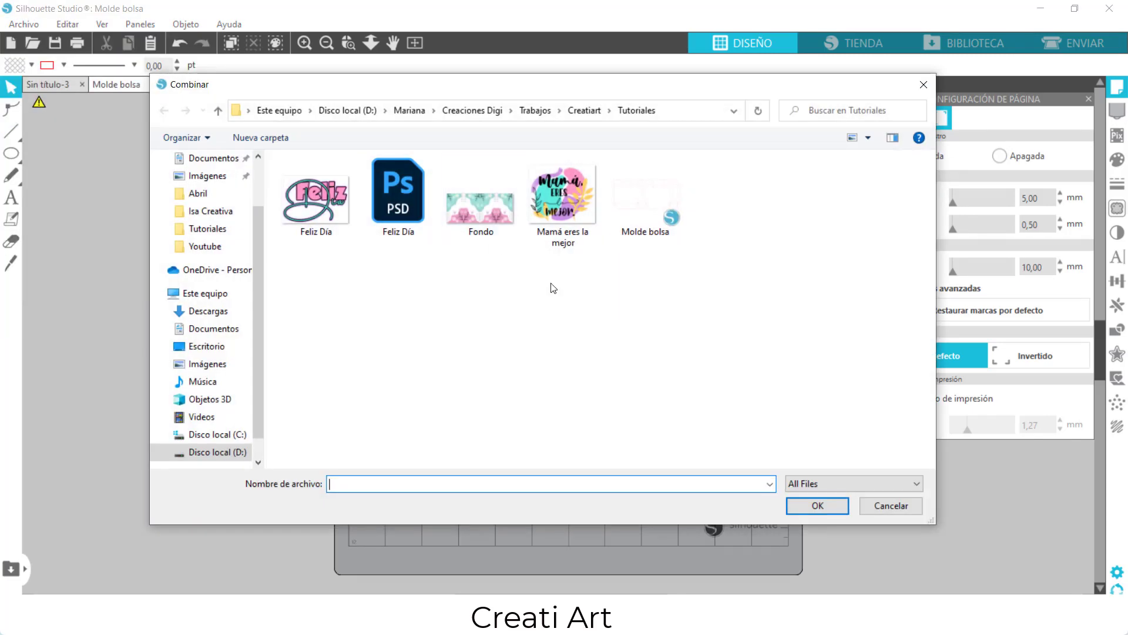
{"action": "double_click", "coordinate": [573, 208]}
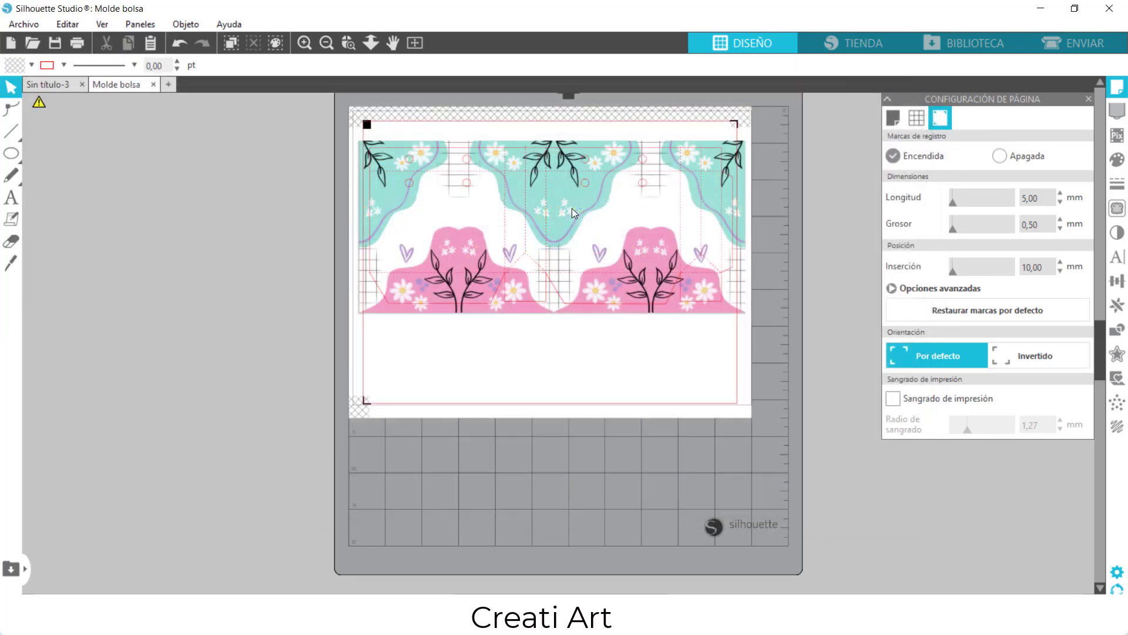
{"action": "left_click_drag", "start_coordinate": [415, 168], "coordinate": [267, 324]}
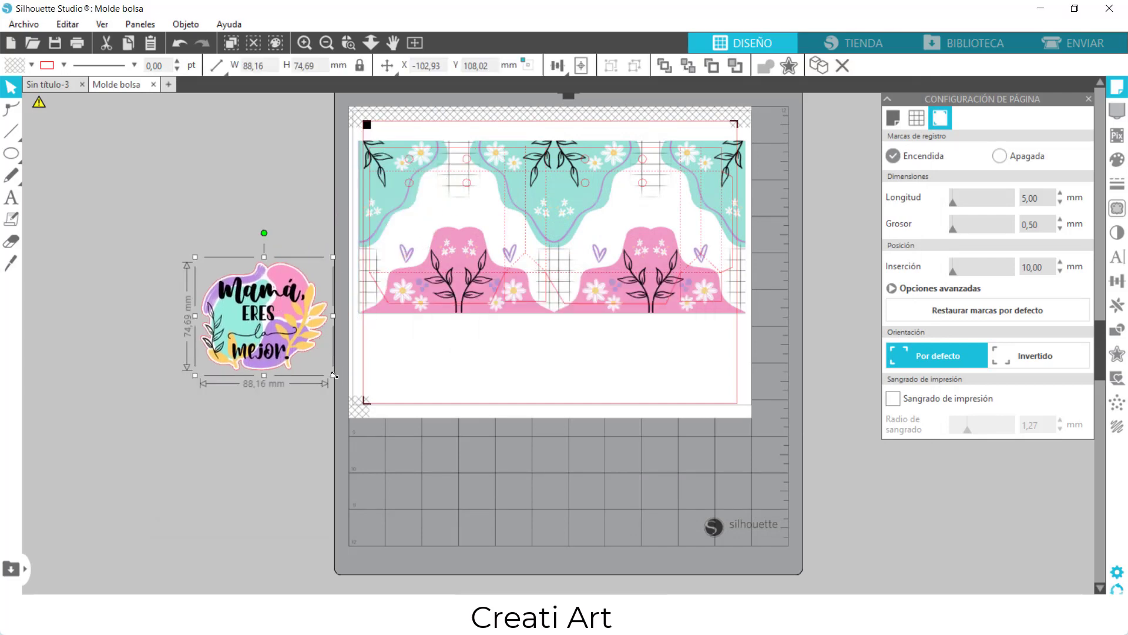
{"action": "left_click_drag", "start_coordinate": [333, 373], "coordinate": [473, 396]}
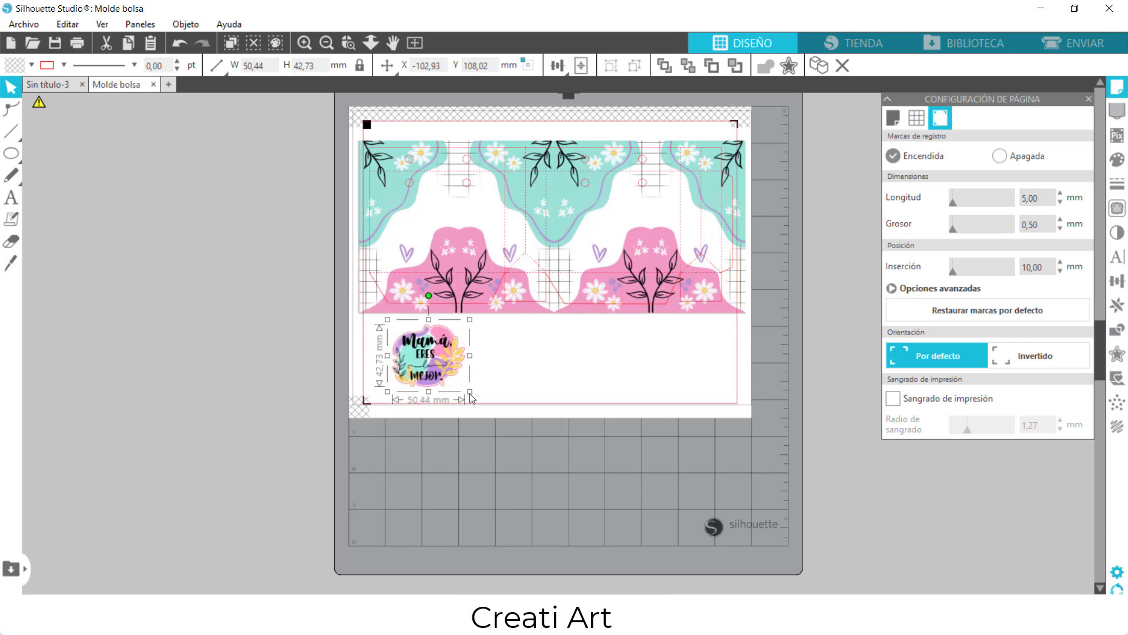
{"action": "left_click", "coordinate": [512, 379]}
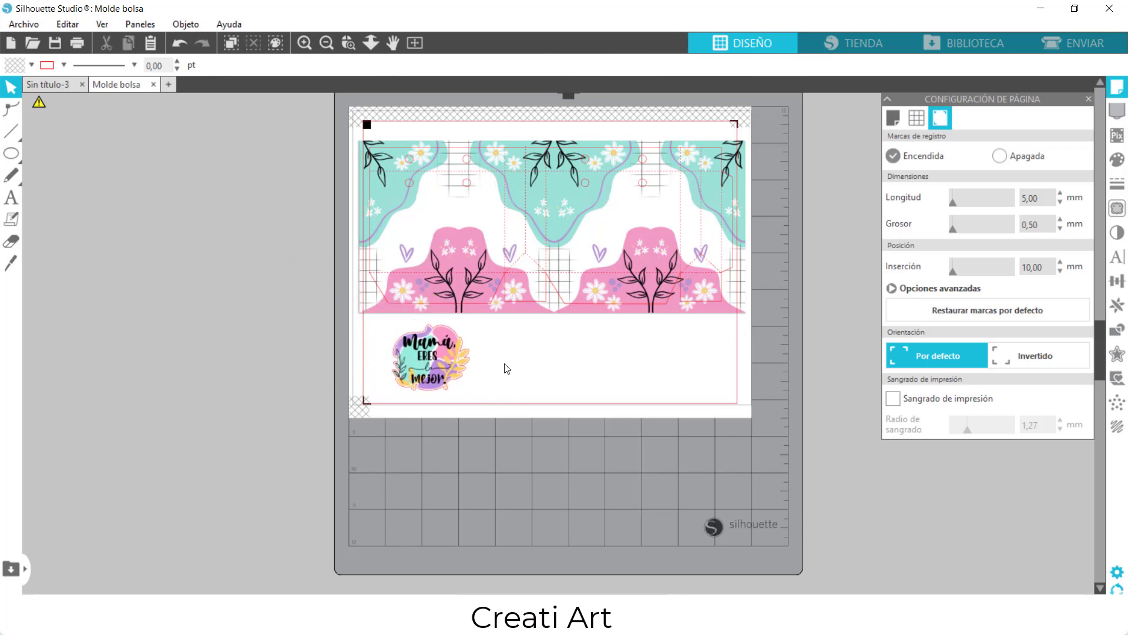
Step: Merge the Feliz Día image, scale it to about 76 by 51 mm and place it beside the Mamá eres la mejor design
{"action": "left_click", "coordinate": [23, 26]}
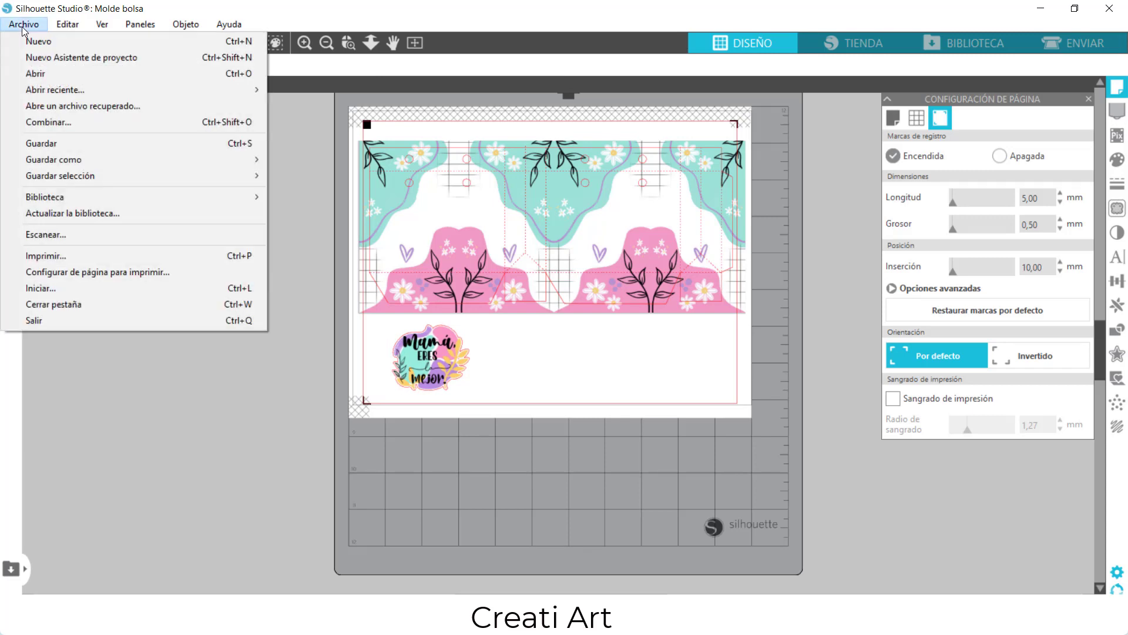
{"action": "left_click", "coordinate": [84, 120]}
{"action": "double_click", "coordinate": [339, 214]}
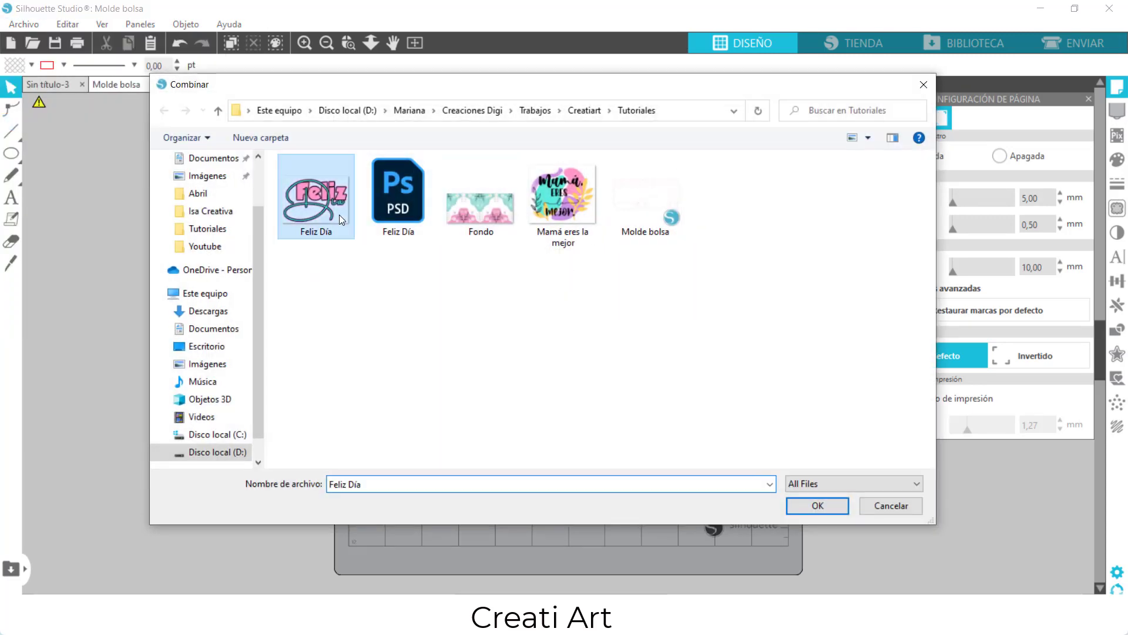
{"action": "left_click_drag", "start_coordinate": [463, 156], "coordinate": [268, 311]}
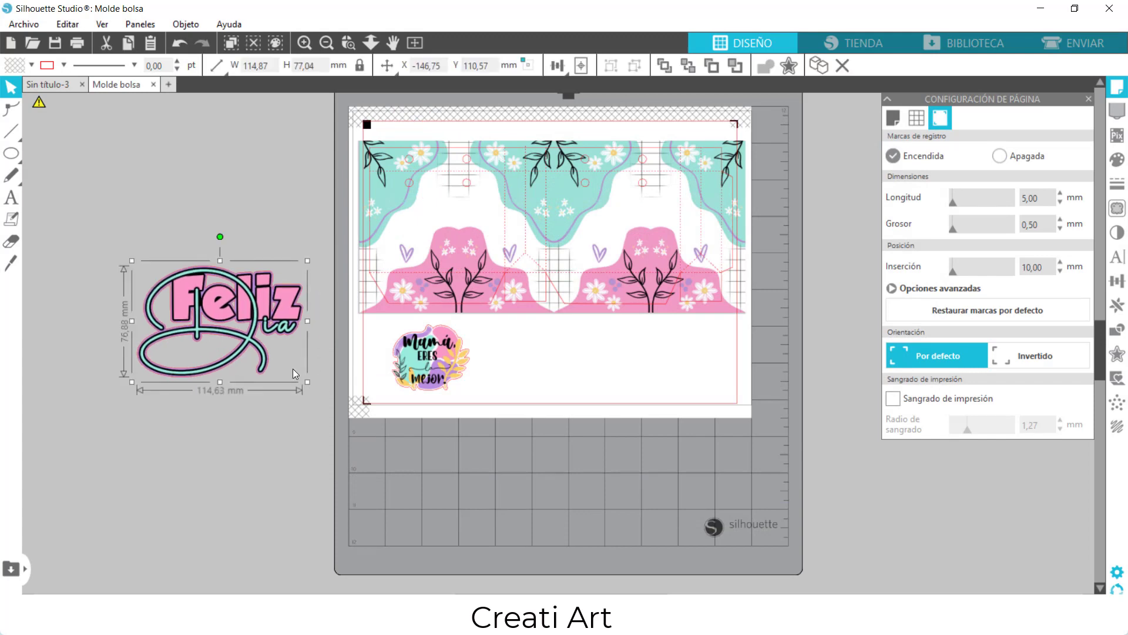
{"action": "left_click_drag", "start_coordinate": [293, 369], "coordinate": [607, 323]}
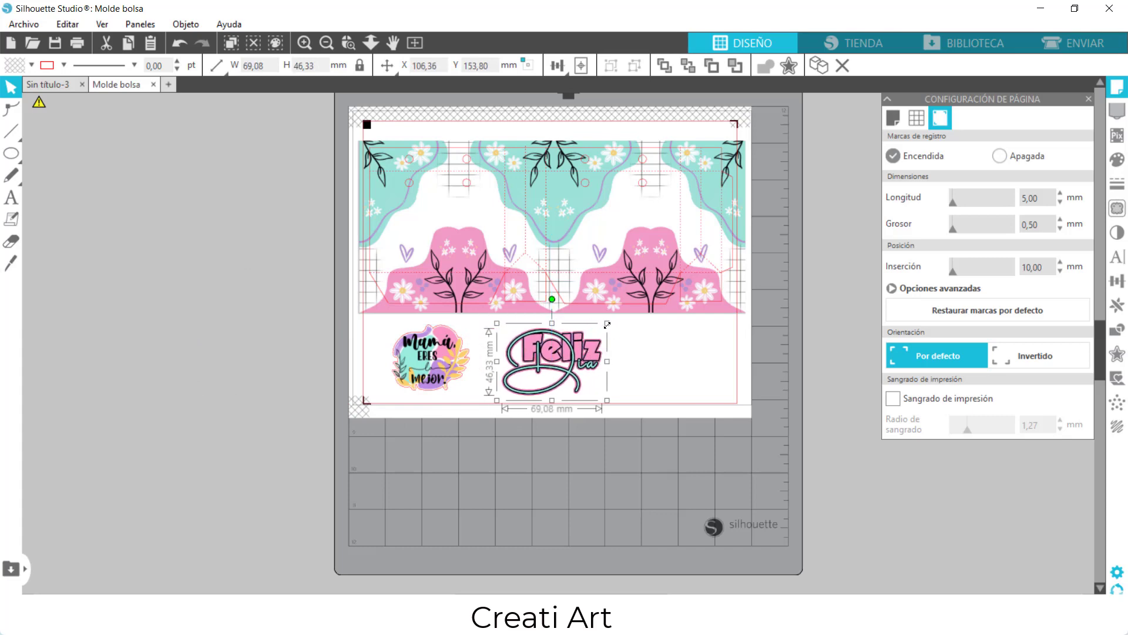
{"action": "left_click_drag", "start_coordinate": [607, 324], "coordinate": [616, 316]}
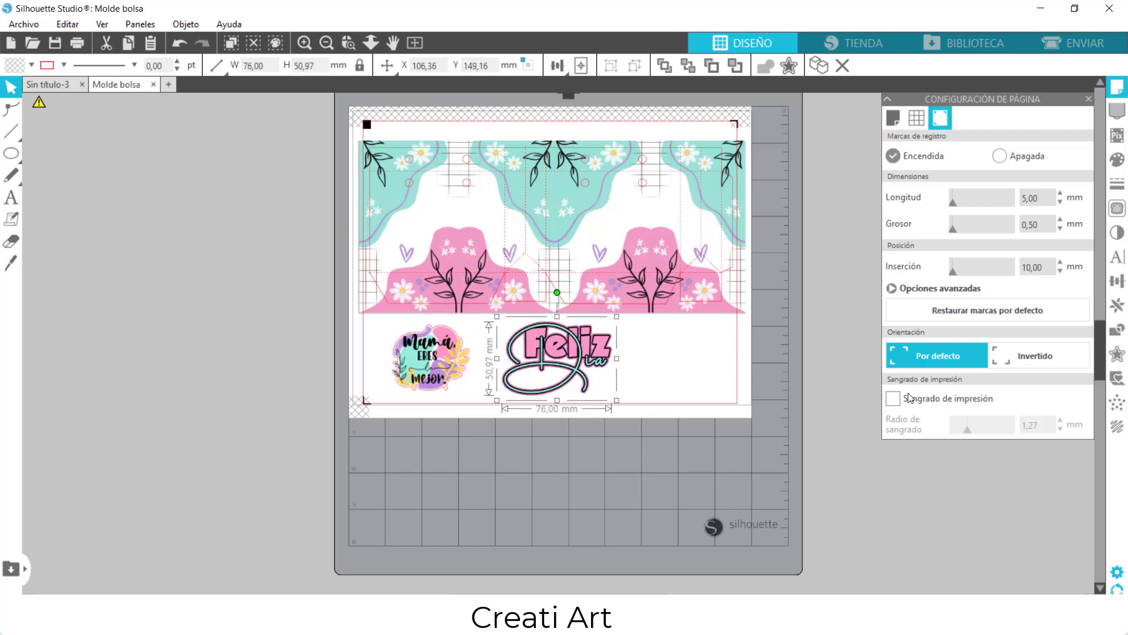
Step: Create an outward offset with rounded corners around the Feliz Día design at a distance of 1.20 mm
{"action": "left_click", "coordinate": [1119, 353]}
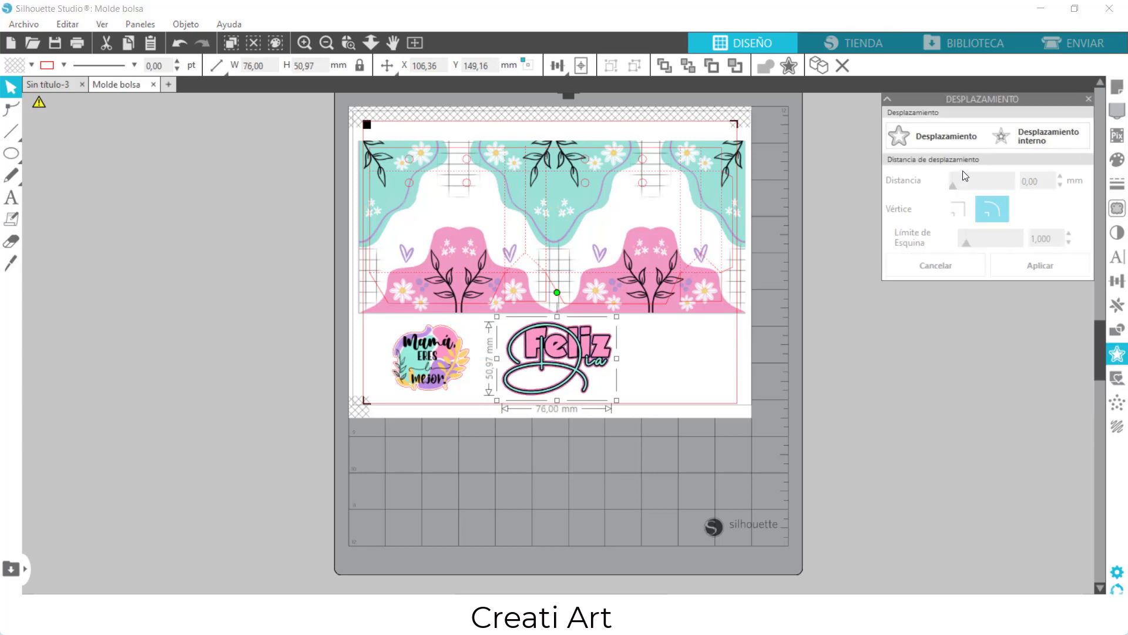
{"action": "left_click", "coordinate": [930, 143]}
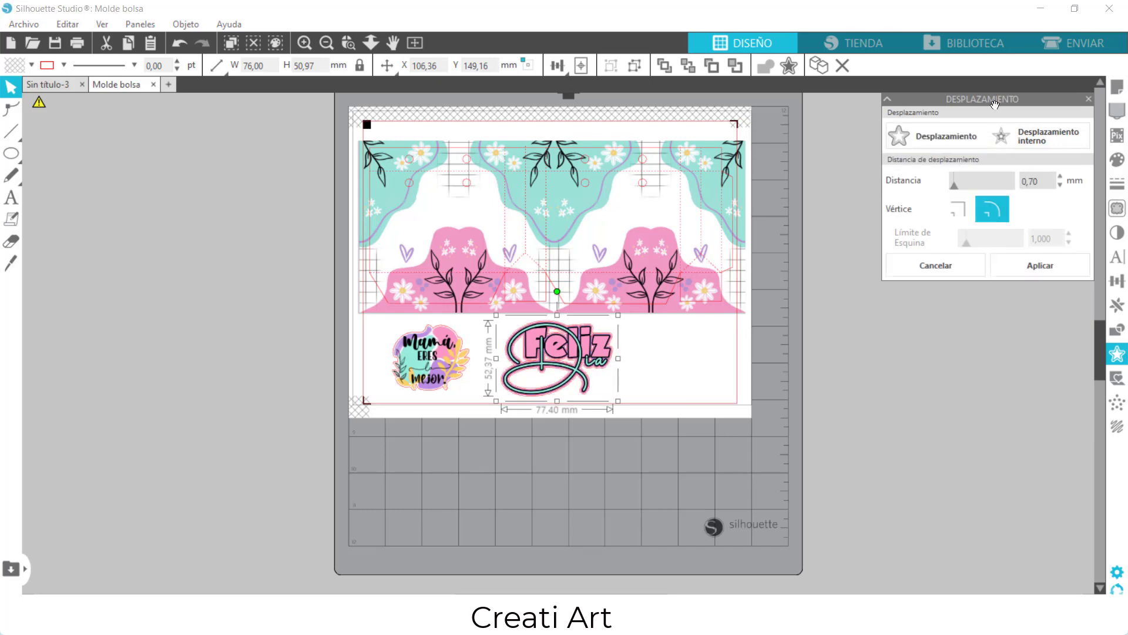
{"action": "left_click_drag", "start_coordinate": [981, 106], "coordinate": [601, 102]}
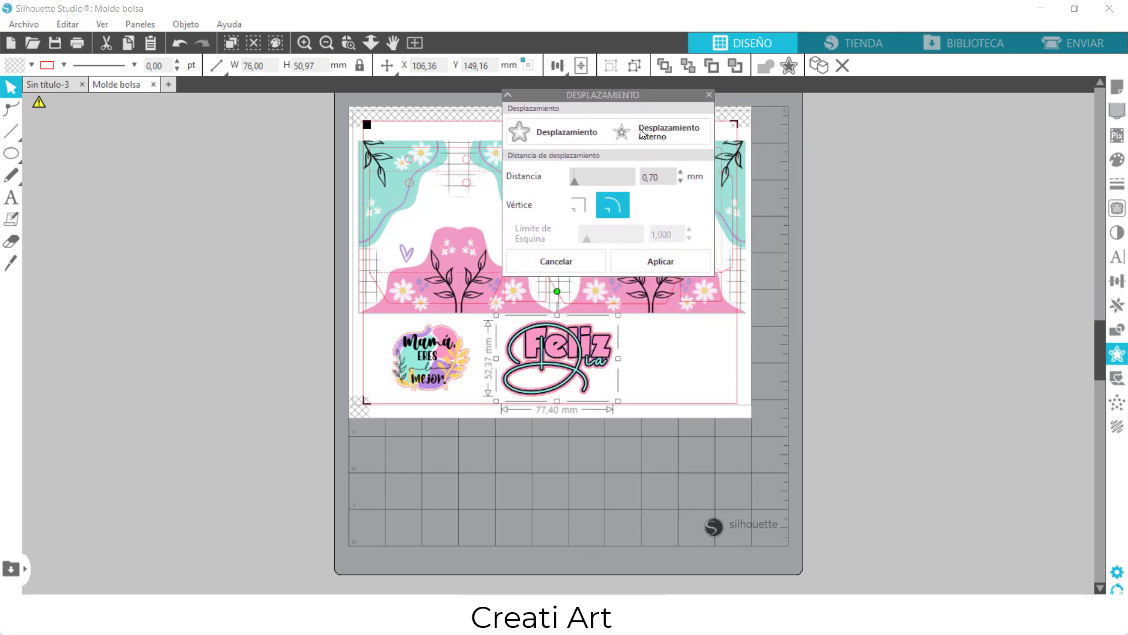
{"action": "left_click", "coordinate": [680, 172]}
{"action": "left_click", "coordinate": [680, 172]}
{"action": "left_click", "coordinate": [681, 172]}
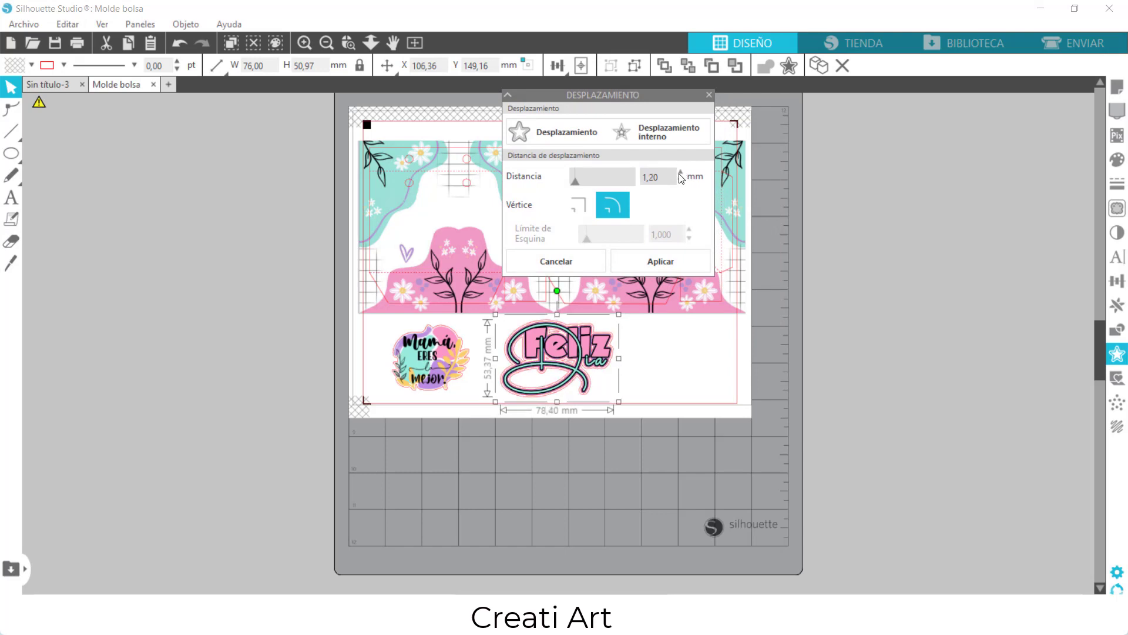
{"action": "left_click", "coordinate": [680, 171]}
{"action": "left_click_drag", "start_coordinate": [603, 101], "coordinate": [983, 111]}
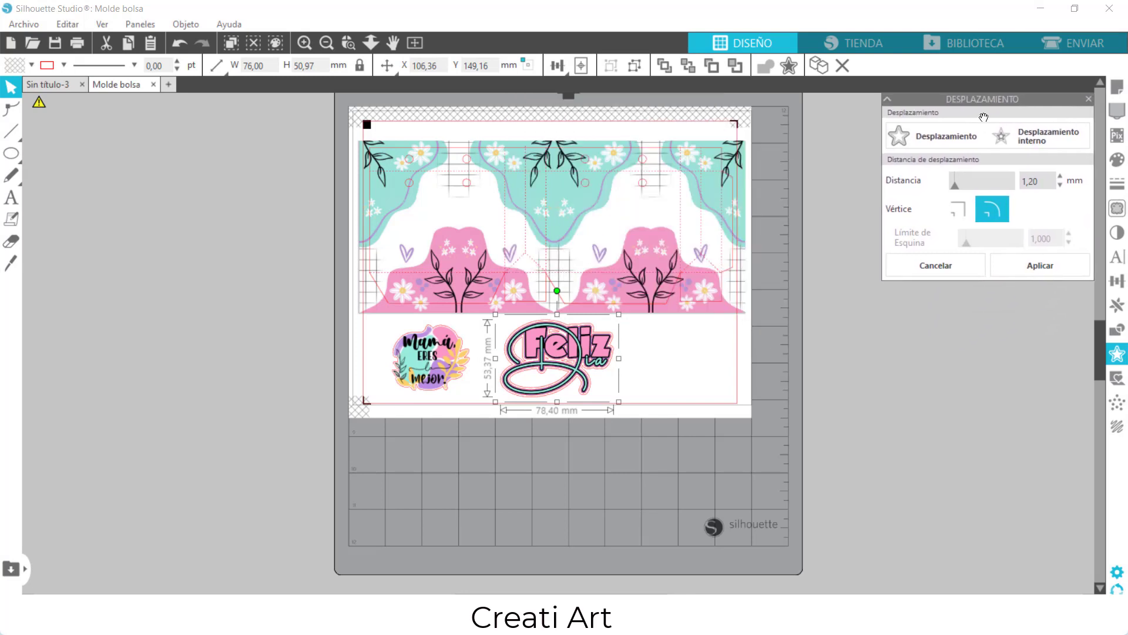
Step: Fill the Feliz Día offset shape with white after trying a black fill, and select the Mamá eres la mejor design
{"action": "left_click", "coordinate": [30, 65]}
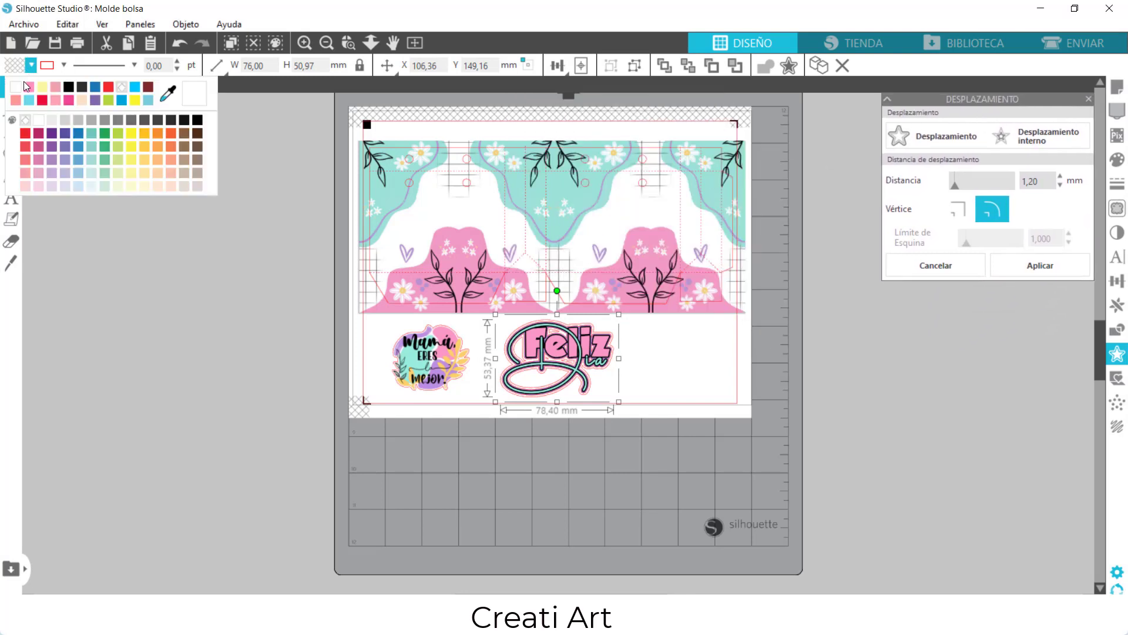
{"action": "left_click", "coordinate": [16, 88]}
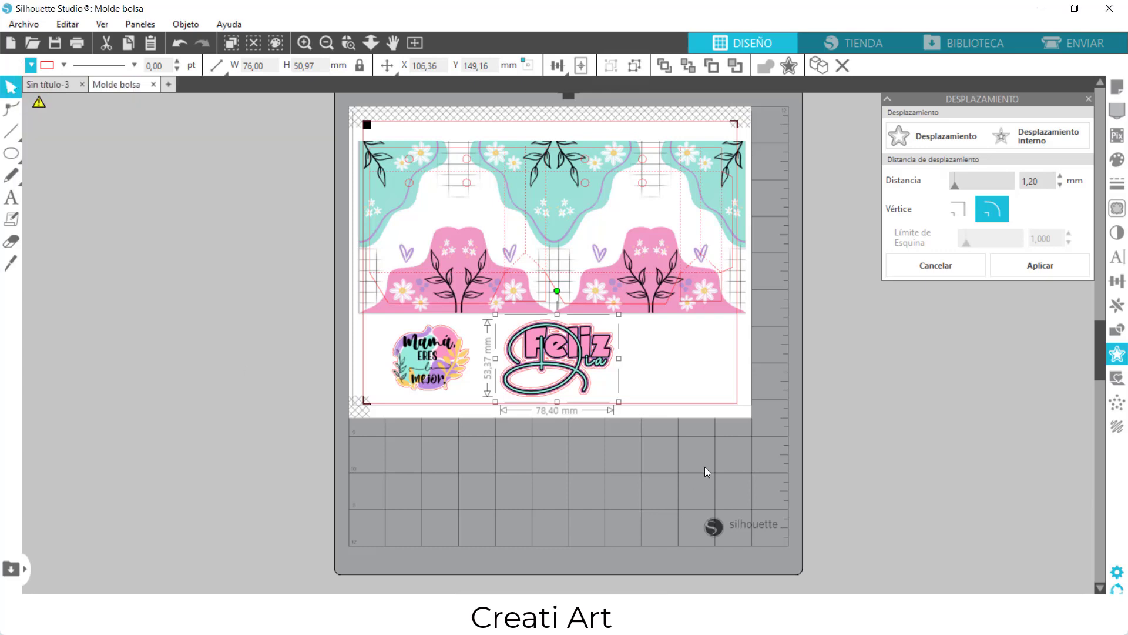
{"action": "left_click", "coordinate": [34, 66]}
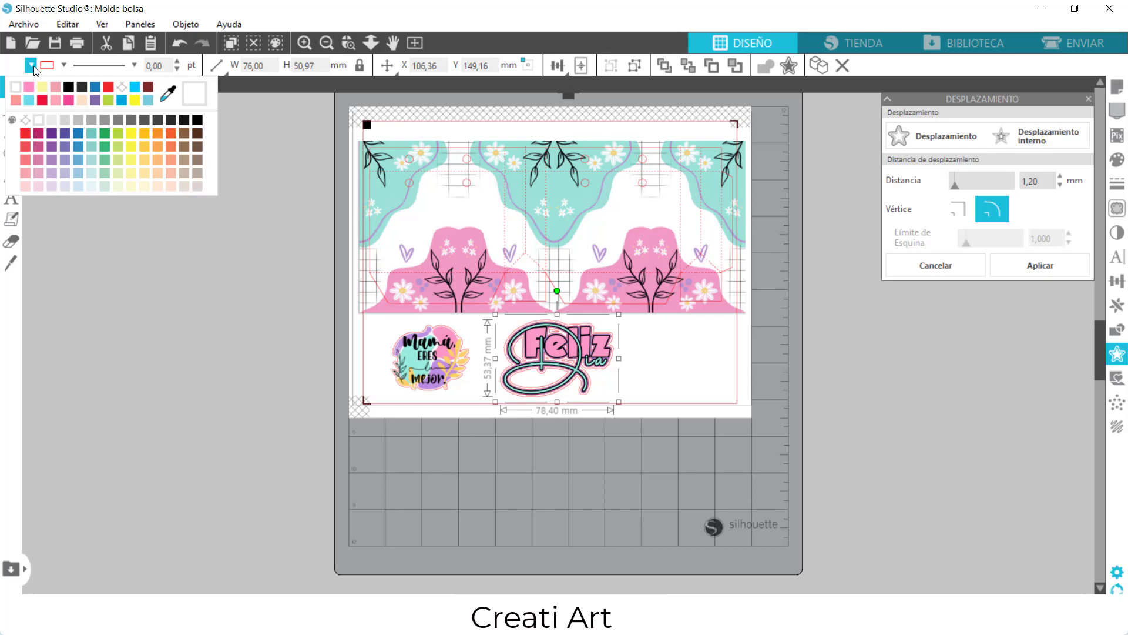
{"action": "left_click", "coordinate": [72, 90]}
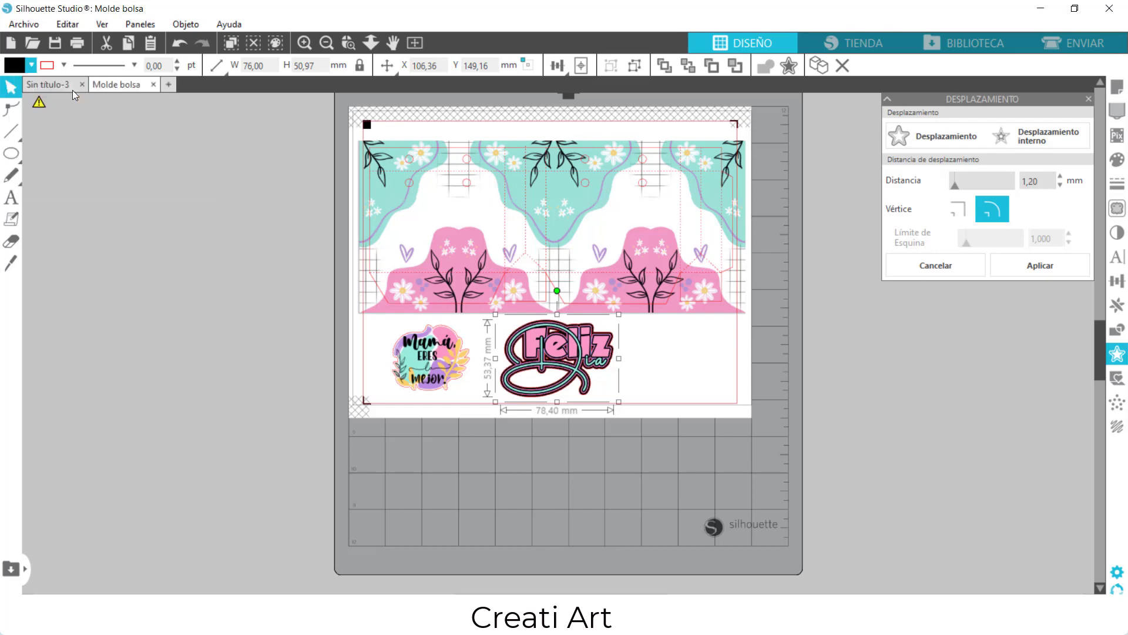
{"action": "left_click", "coordinate": [32, 67]}
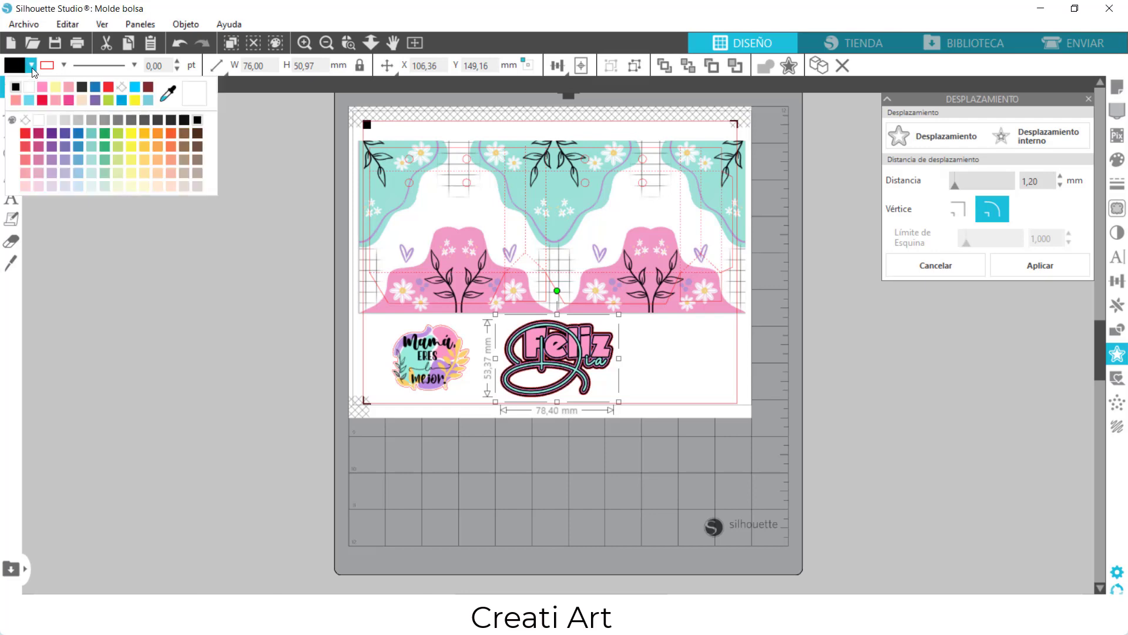
{"action": "left_click", "coordinate": [32, 88]}
{"action": "left_click", "coordinate": [797, 415]}
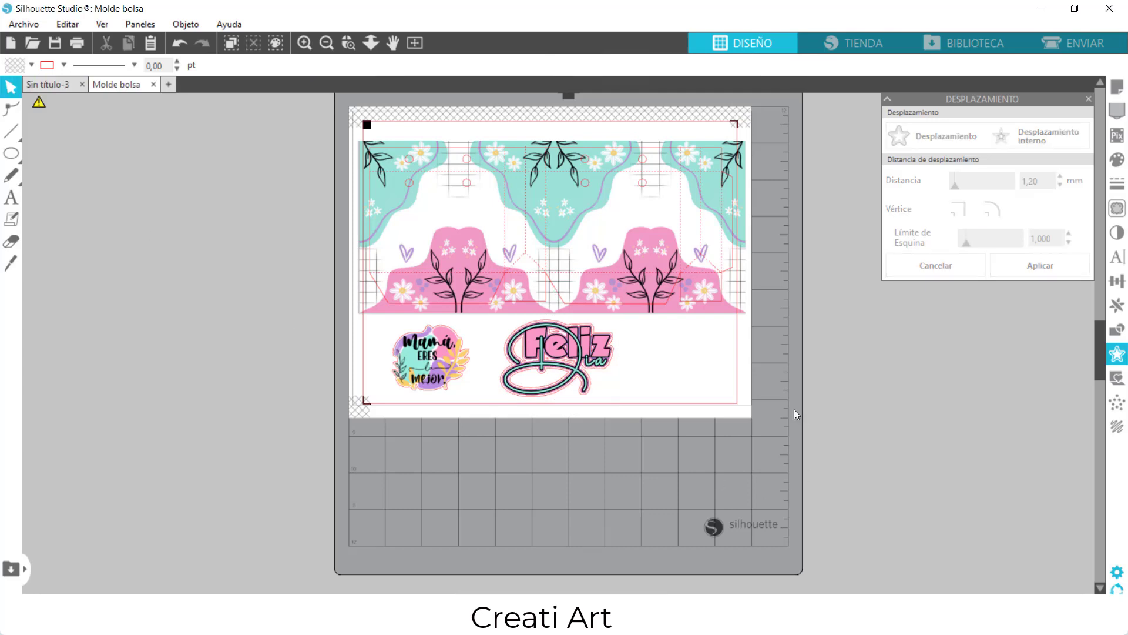
{"action": "left_click", "coordinate": [388, 372]}
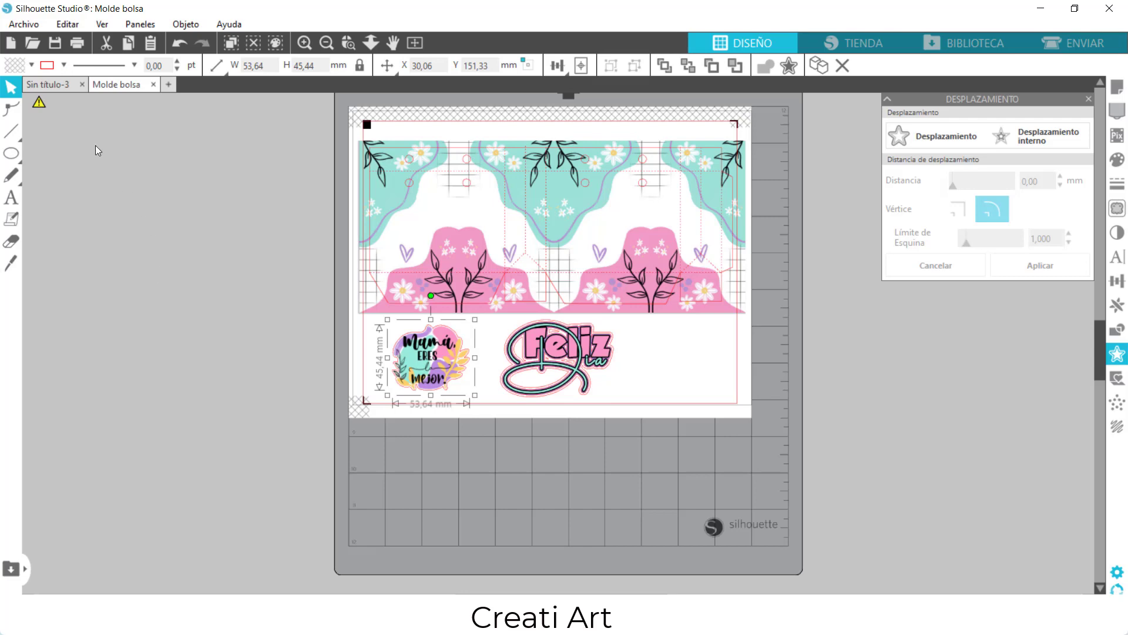
Step: Print one copy of the current page on the EPSON L3150 Series with the print quality set to Alto
{"action": "left_click", "coordinate": [77, 42]}
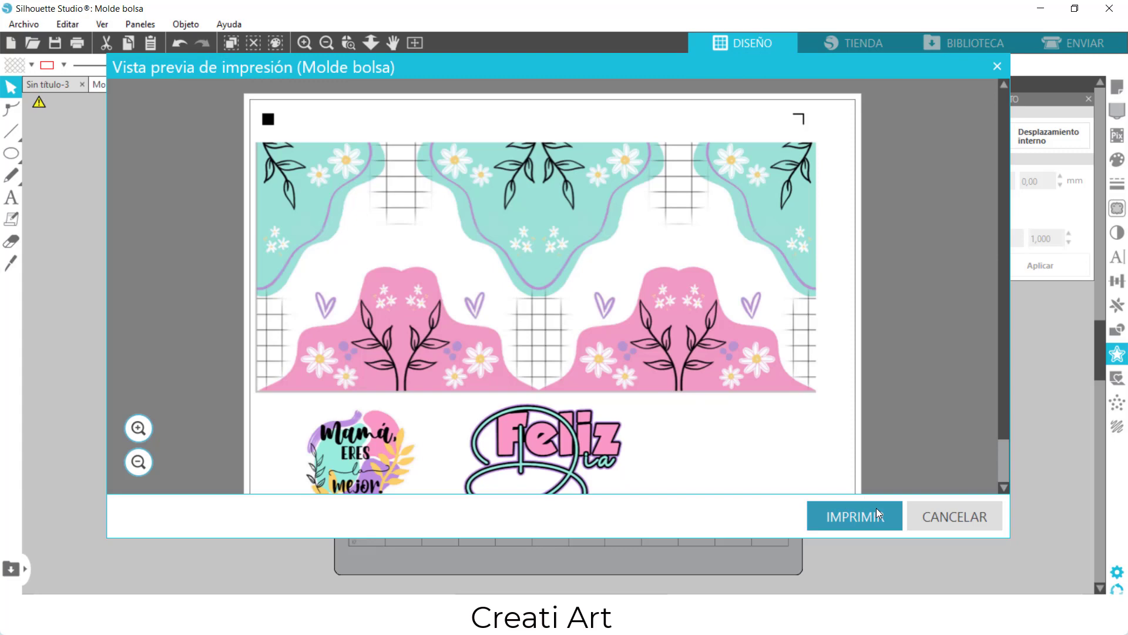
{"action": "left_click", "coordinate": [876, 508]}
{"action": "left_click", "coordinate": [421, 207]}
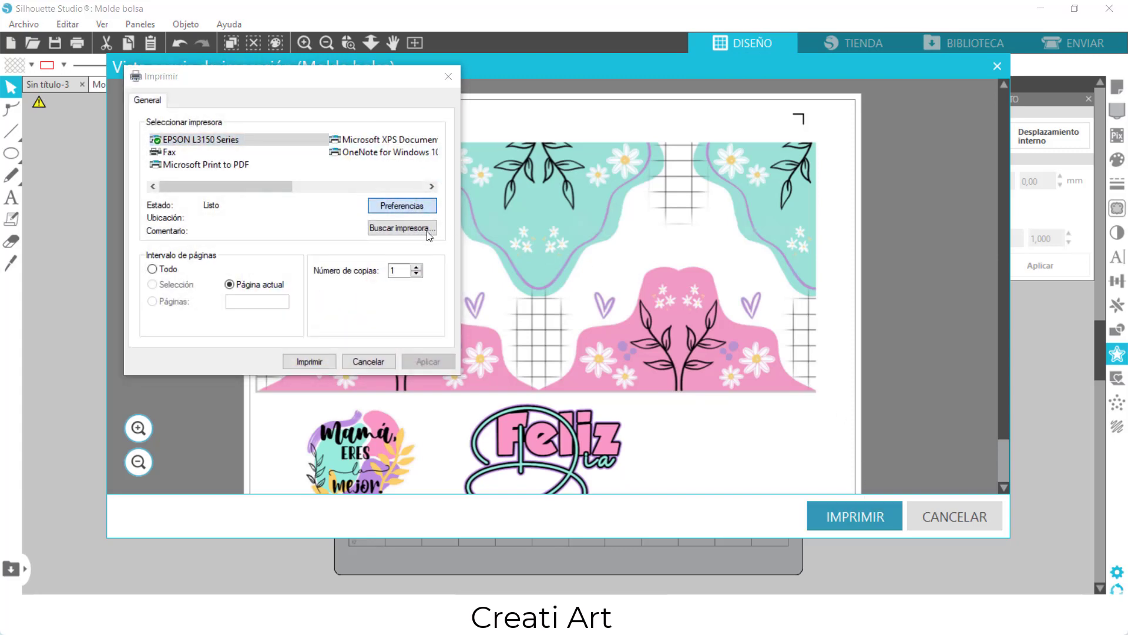
{"action": "left_click", "coordinate": [447, 281]}
{"action": "left_click", "coordinate": [452, 333]}
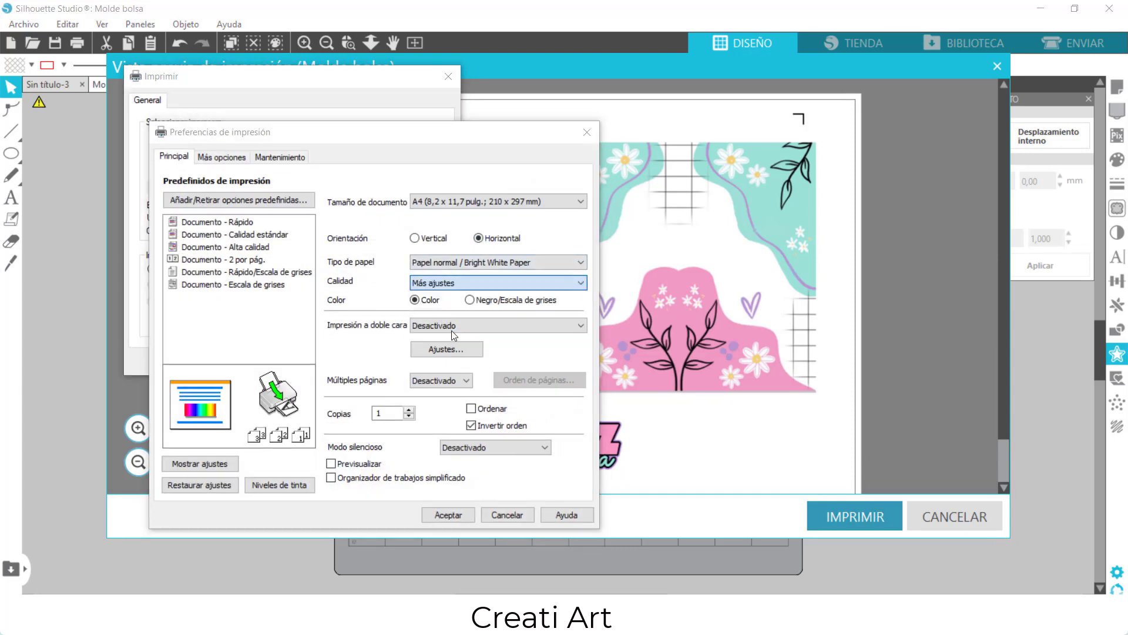
{"action": "left_click", "coordinate": [339, 235]}
{"action": "left_click", "coordinate": [339, 234]}
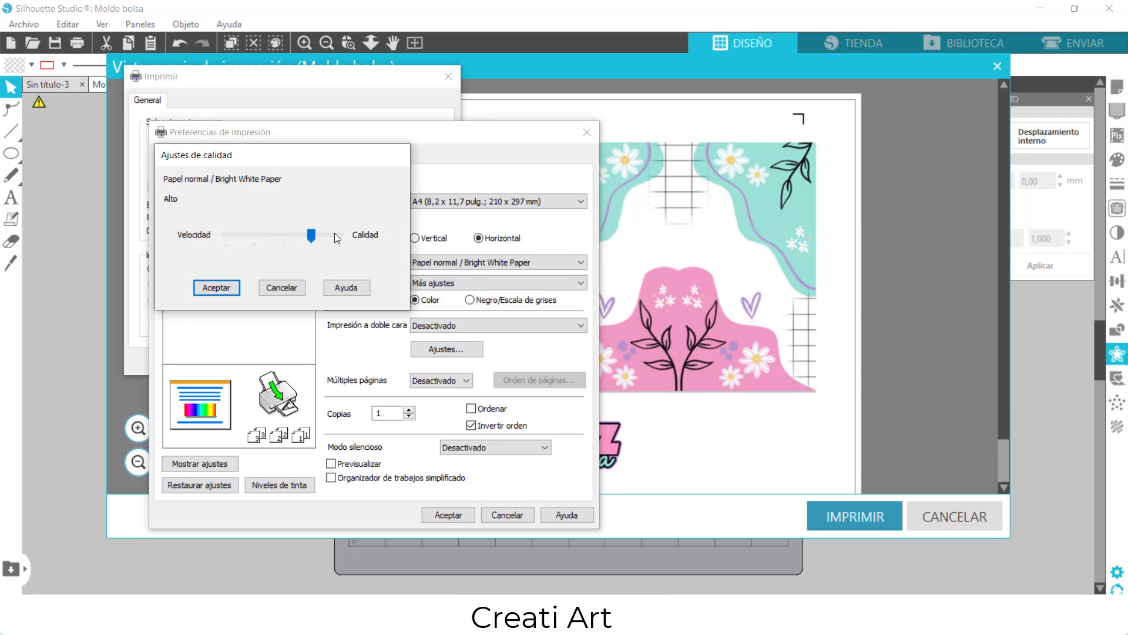
{"action": "left_click", "coordinate": [216, 288]}
{"action": "left_click", "coordinate": [462, 515]}
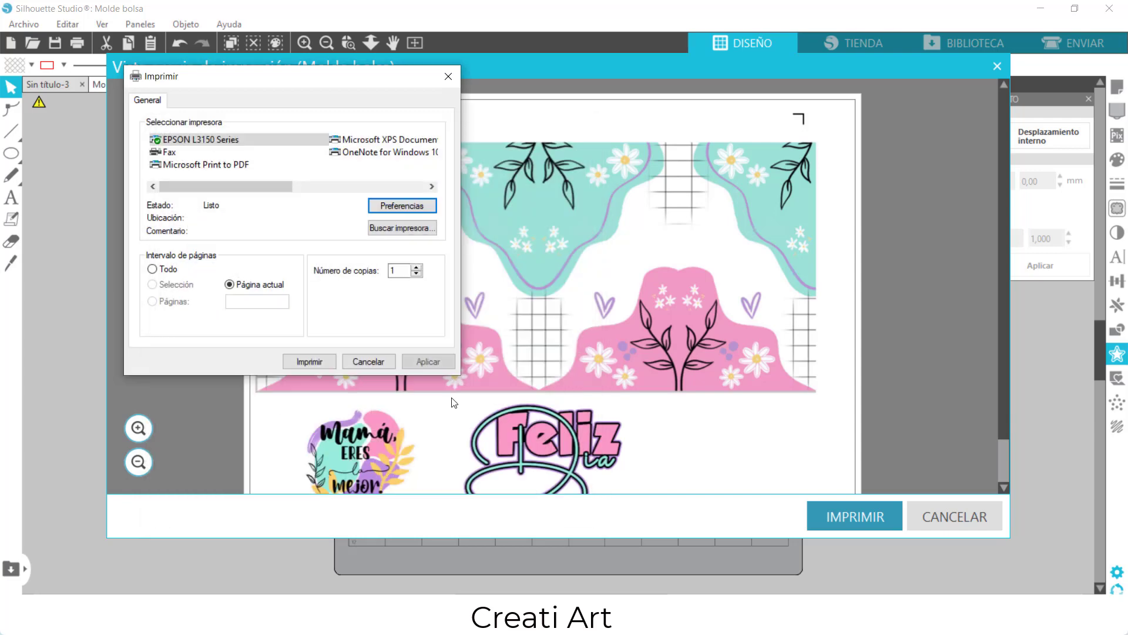
{"action": "left_click", "coordinate": [428, 362]}
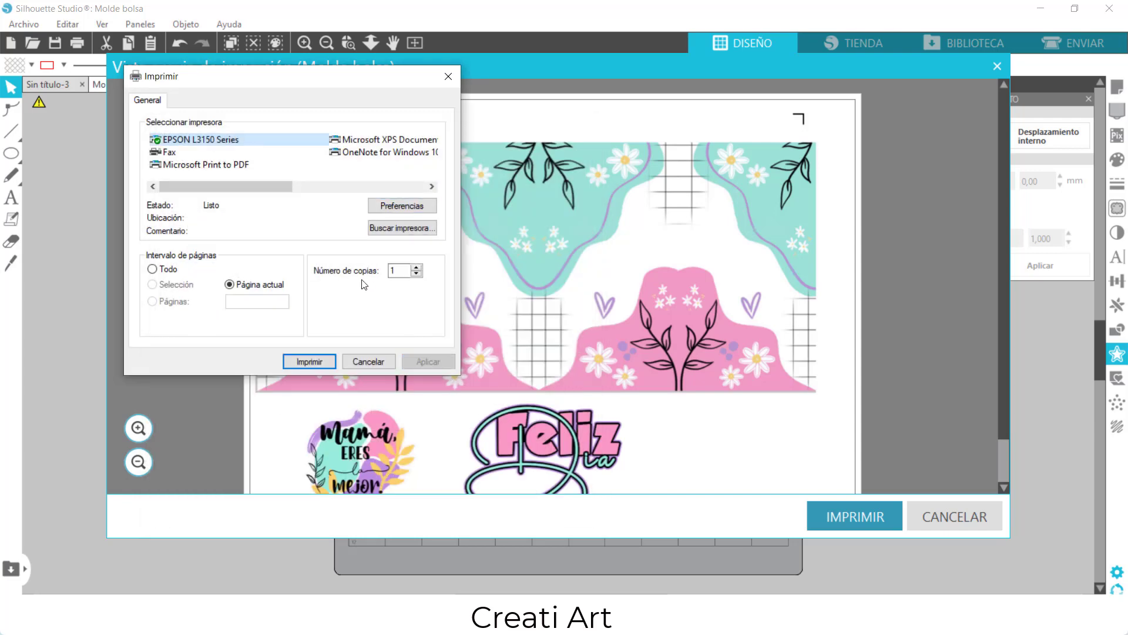
{"action": "left_click", "coordinate": [315, 360]}
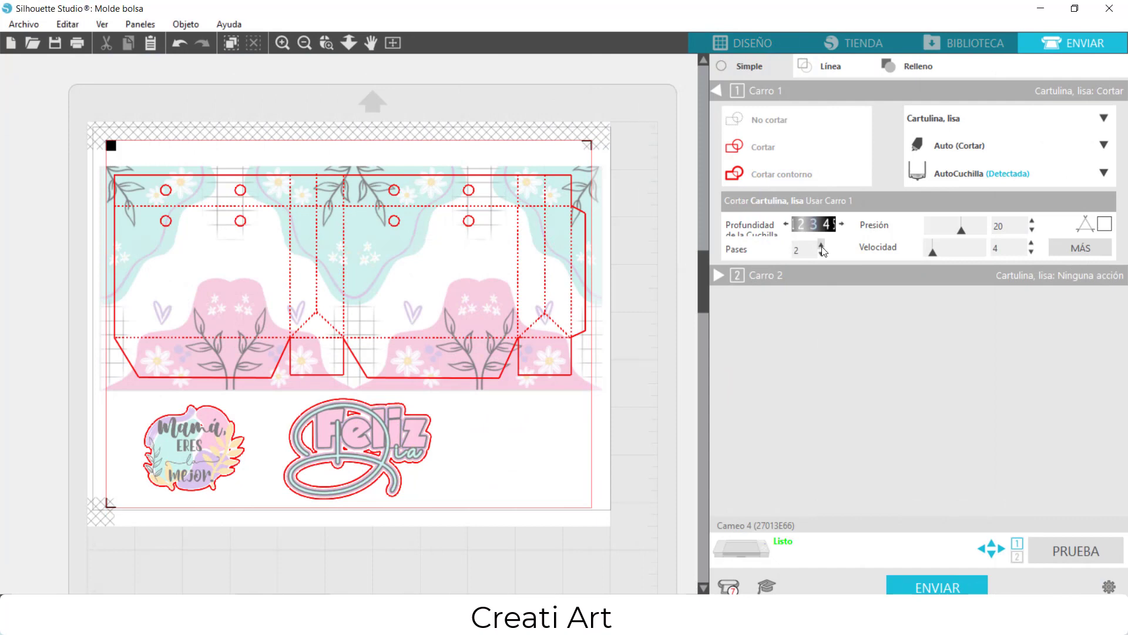
Step: Configure the Cartulina, lisa cut with 10 passes, blade depth 6, pressure 18 and line segment overcut, and send the job to the cutter
{"action": "left_click", "coordinate": [822, 245]}
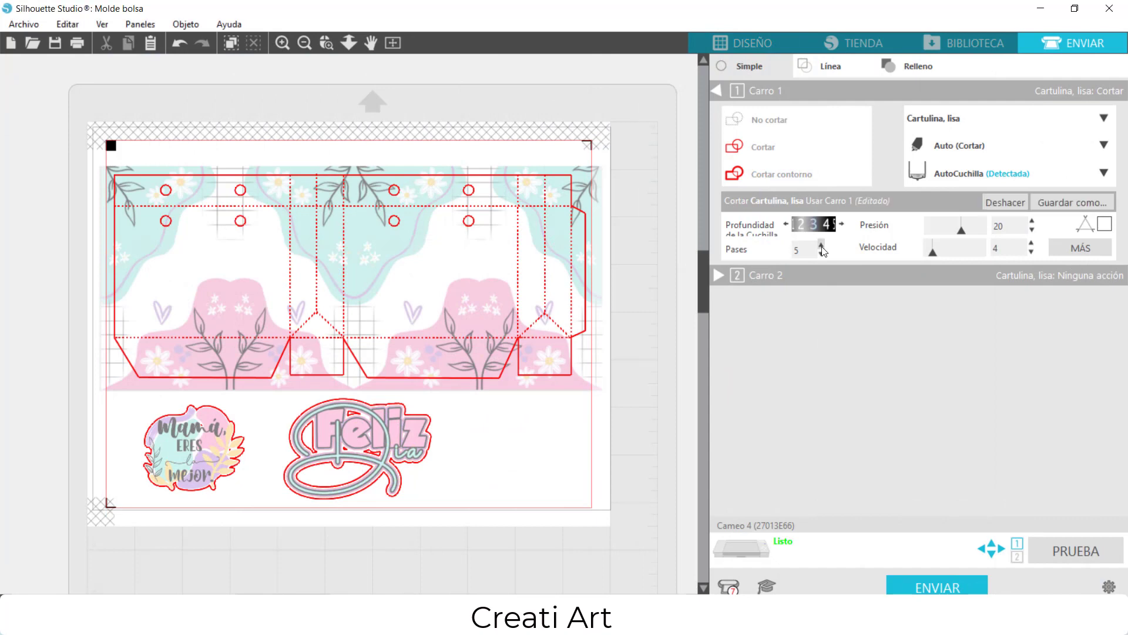
{"action": "left_click", "coordinate": [841, 224]}
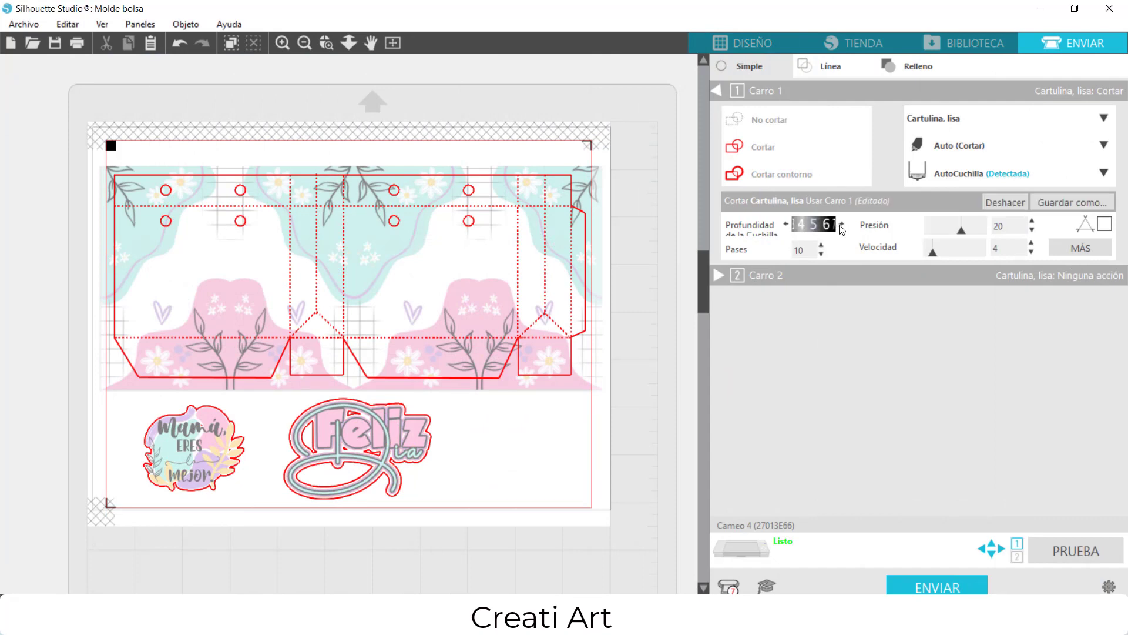
{"action": "left_click", "coordinate": [1033, 230]}
{"action": "left_click", "coordinate": [1032, 230]}
{"action": "left_click", "coordinate": [1032, 221]}
{"action": "left_click", "coordinate": [1105, 225]}
{"action": "left_click", "coordinate": [950, 588]}
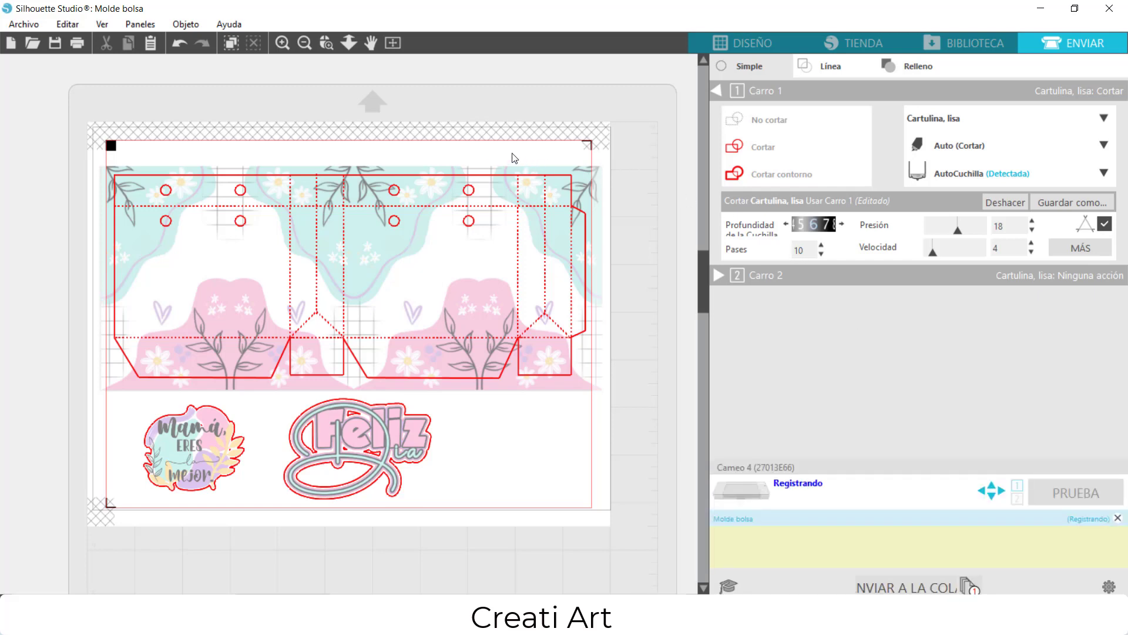